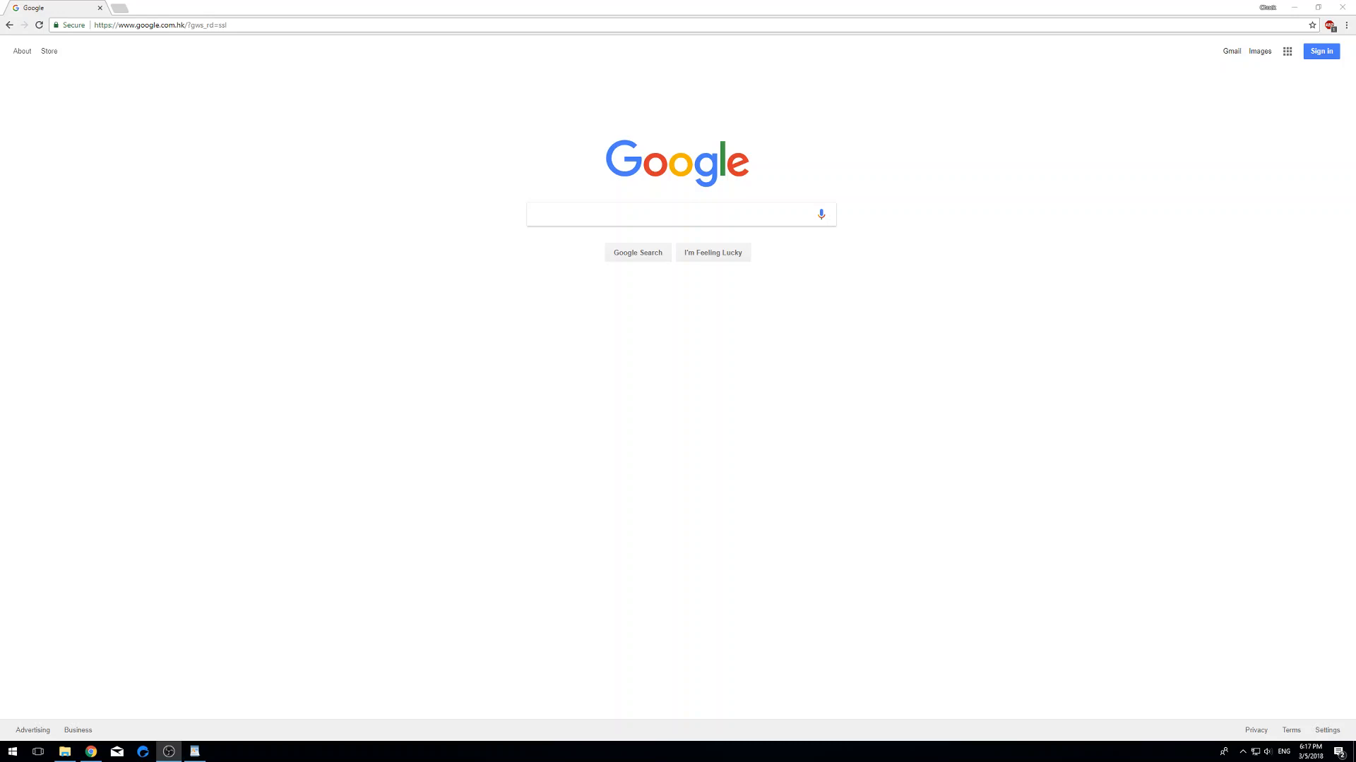
left_click(227, 25)
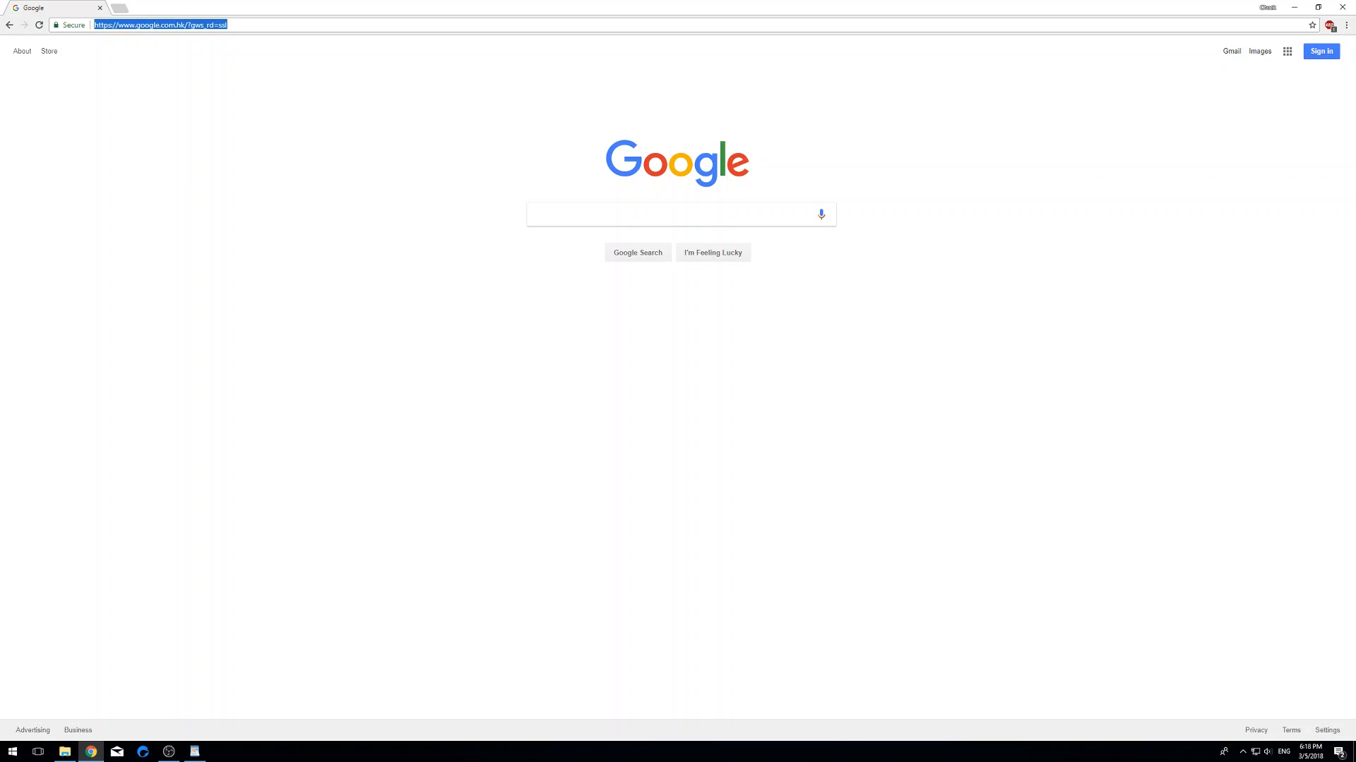
type("www.metamask.io")
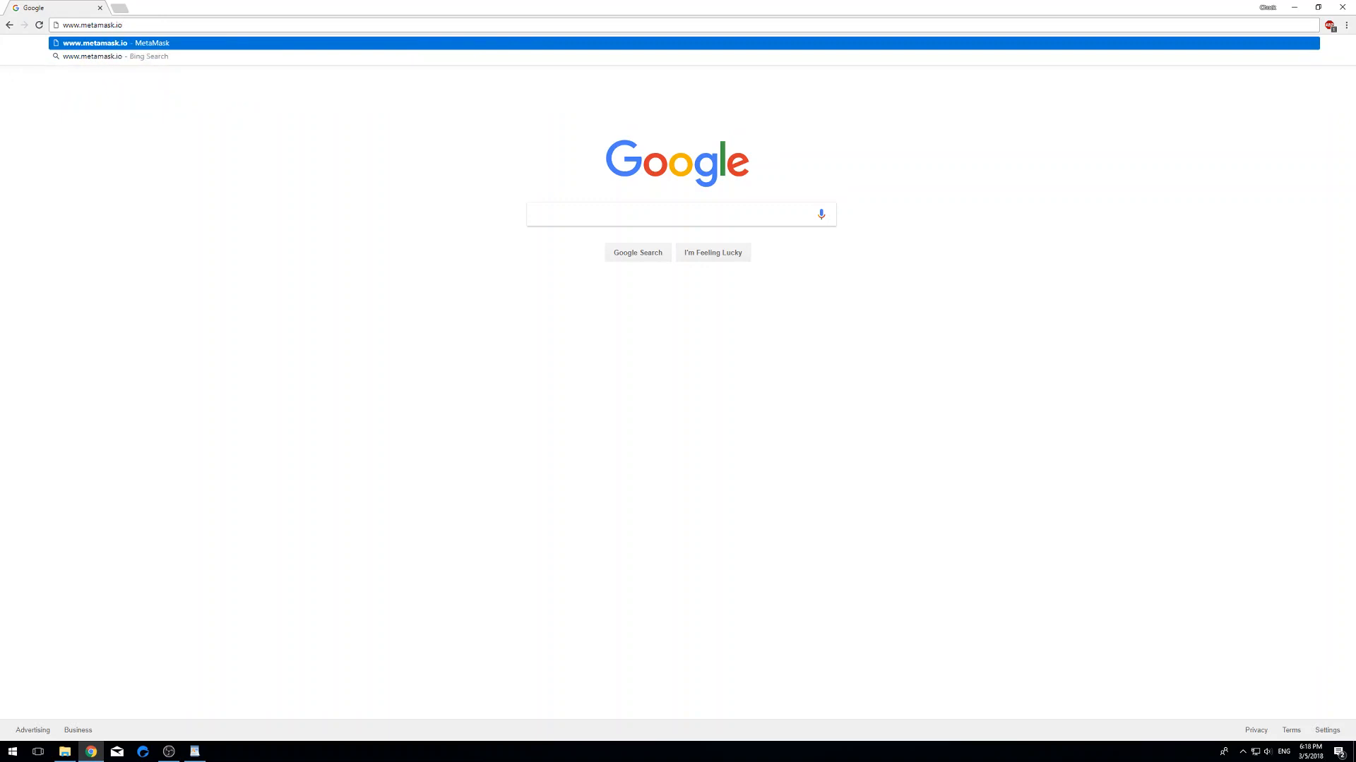
key("Return")
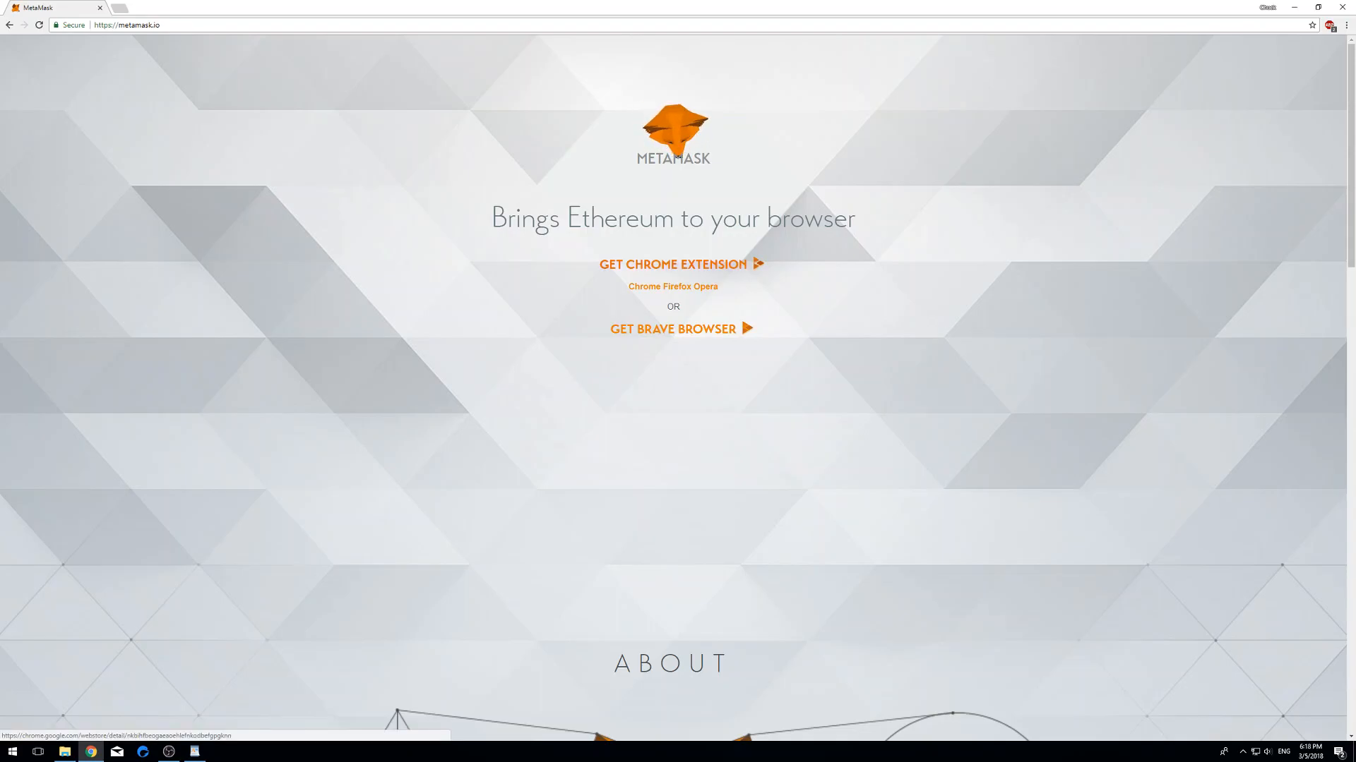
- Open the MetaMask extension's Chrome Web Store listing and highlight its user count
left_click(757, 264)
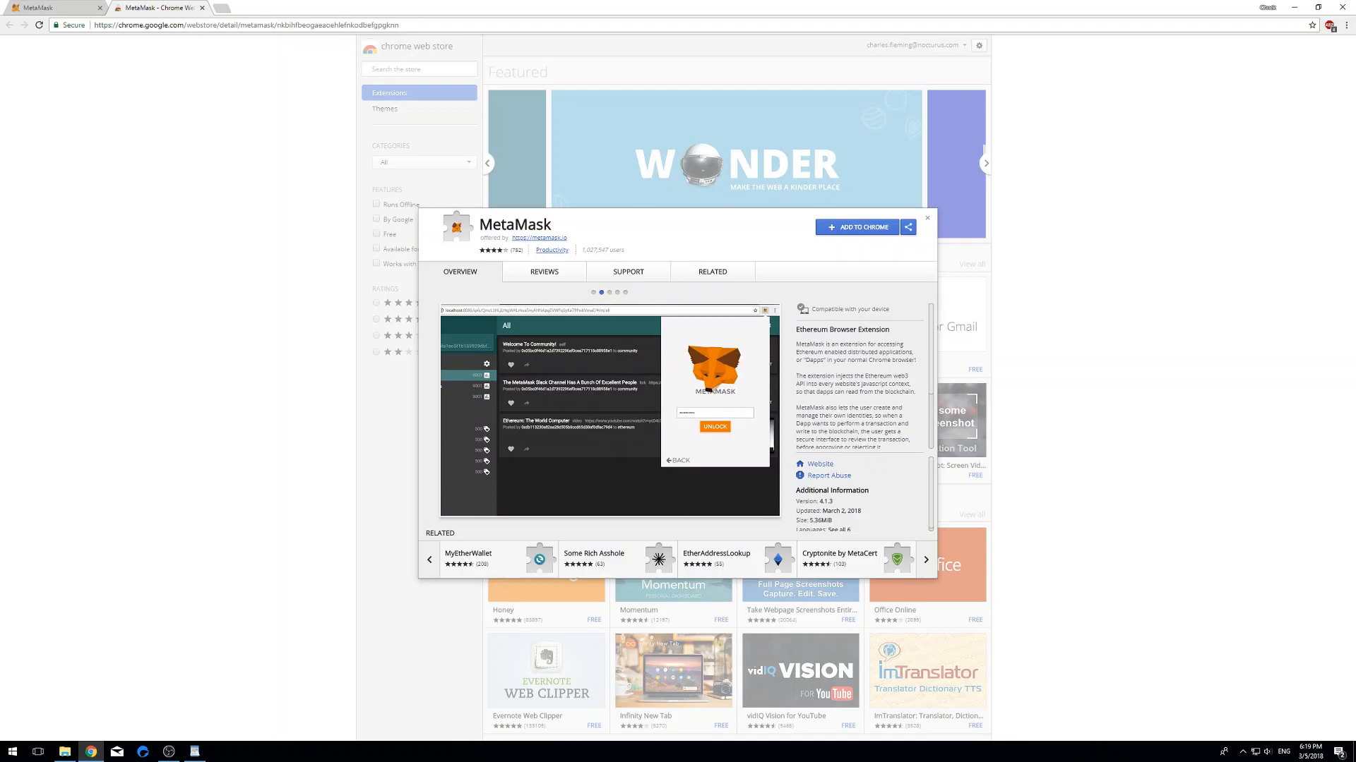
left_click_drag(625, 250, 581, 250)
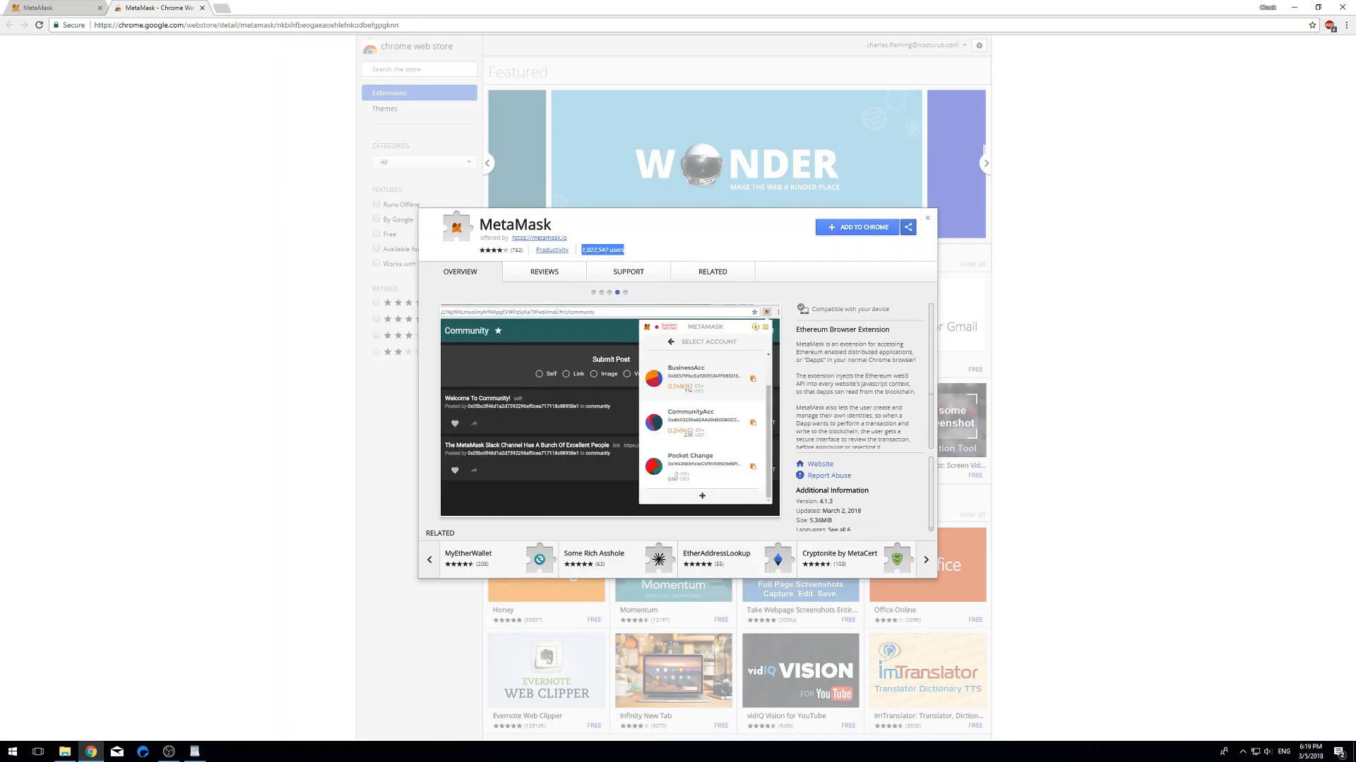
- Add the MetaMask extension to Chrome and confirm the installation
left_click(858, 227)
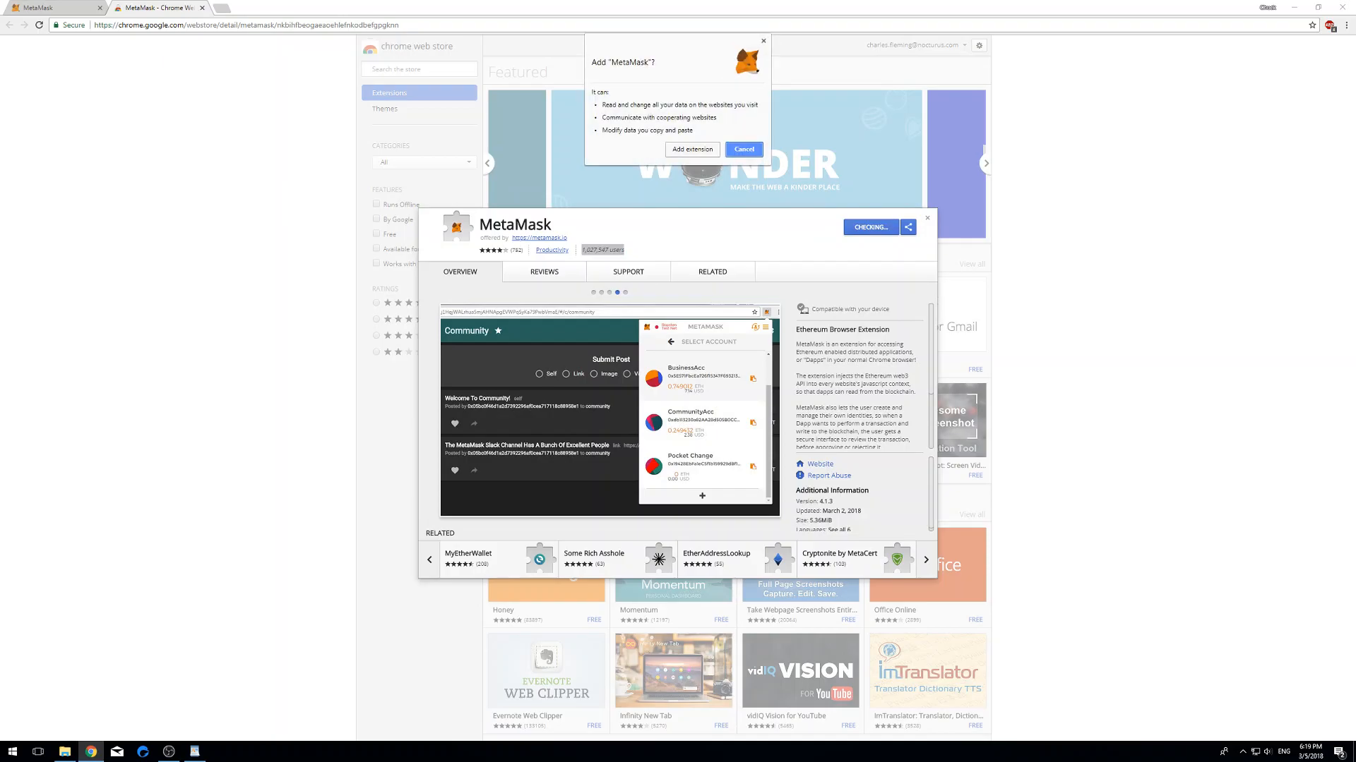
left_click(692, 150)
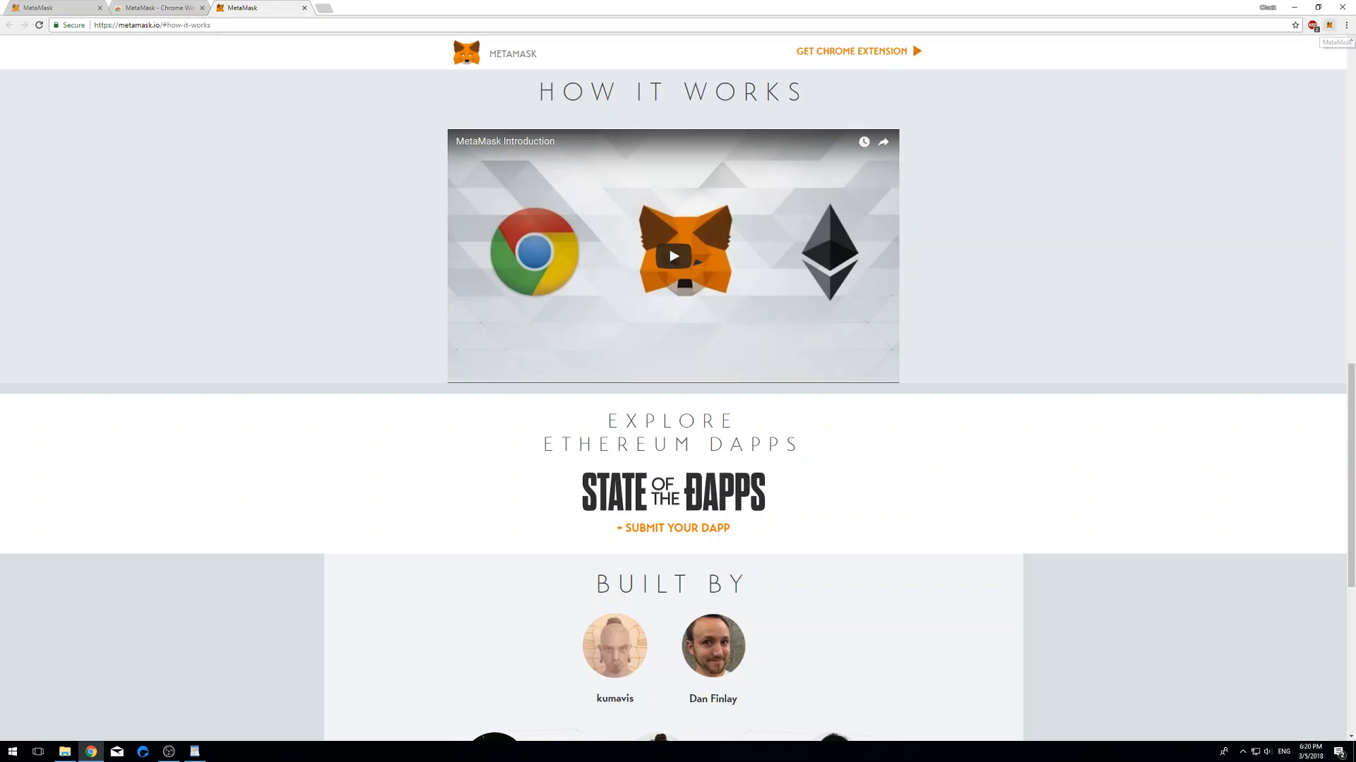
- In the MetaMask popup, accept the privacy notice and the terms of use
left_click(1329, 25)
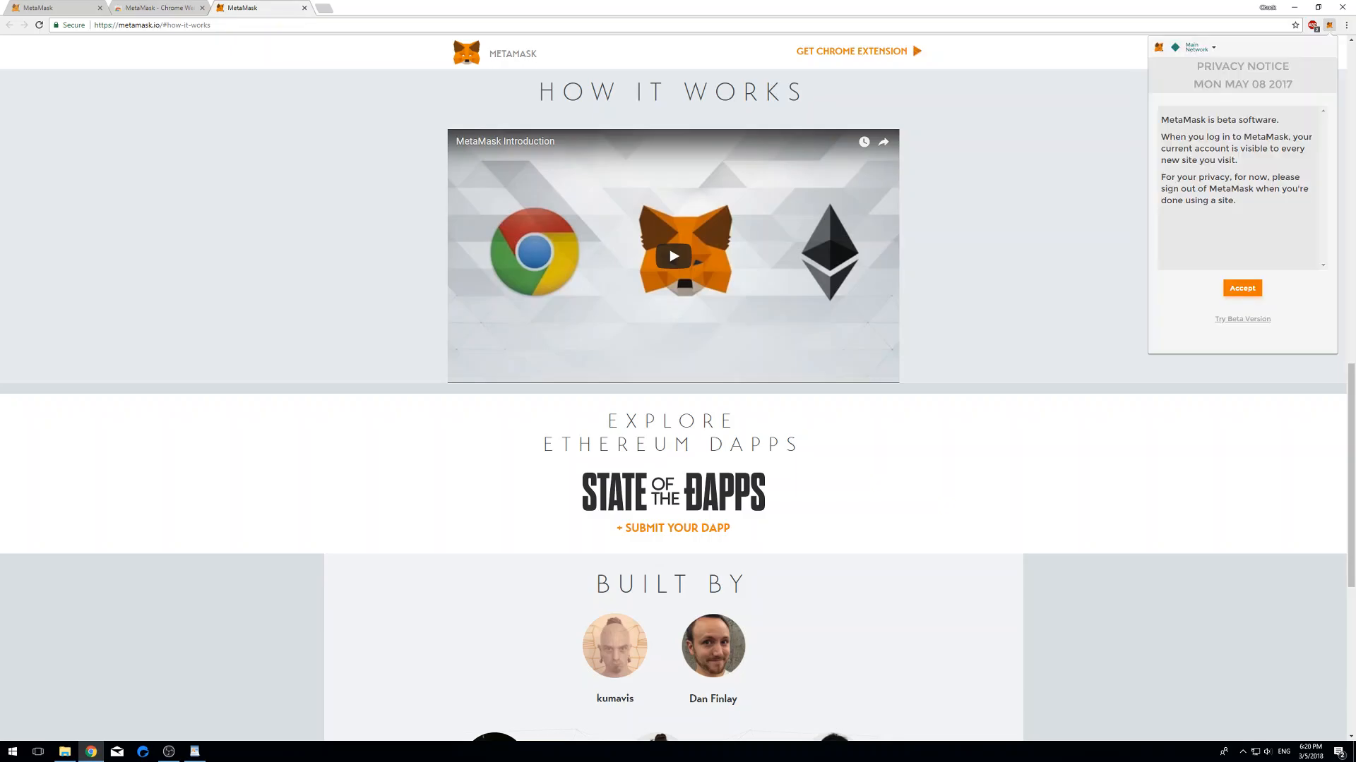
left_click(1242, 288)
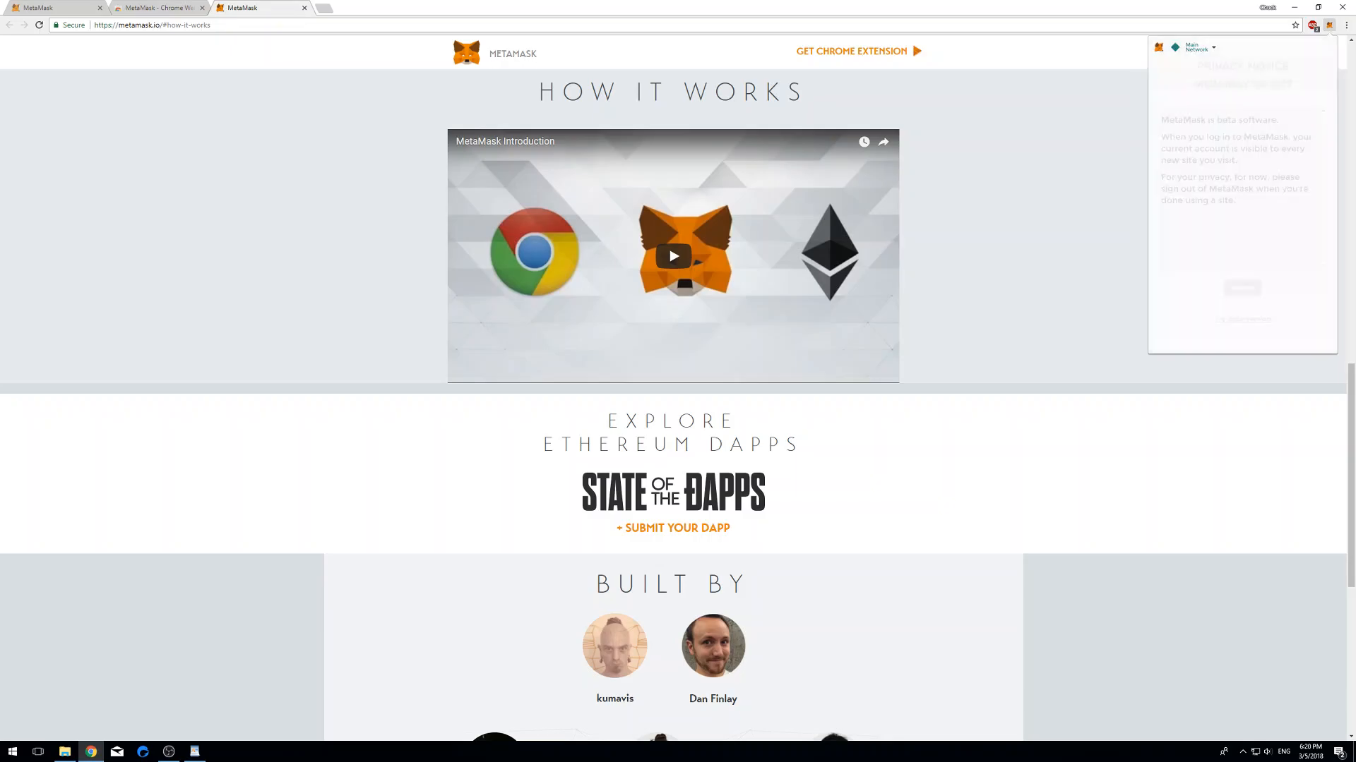
scroll(1236, 187, "down", 5)
scroll(1236, 187, "down", 10)
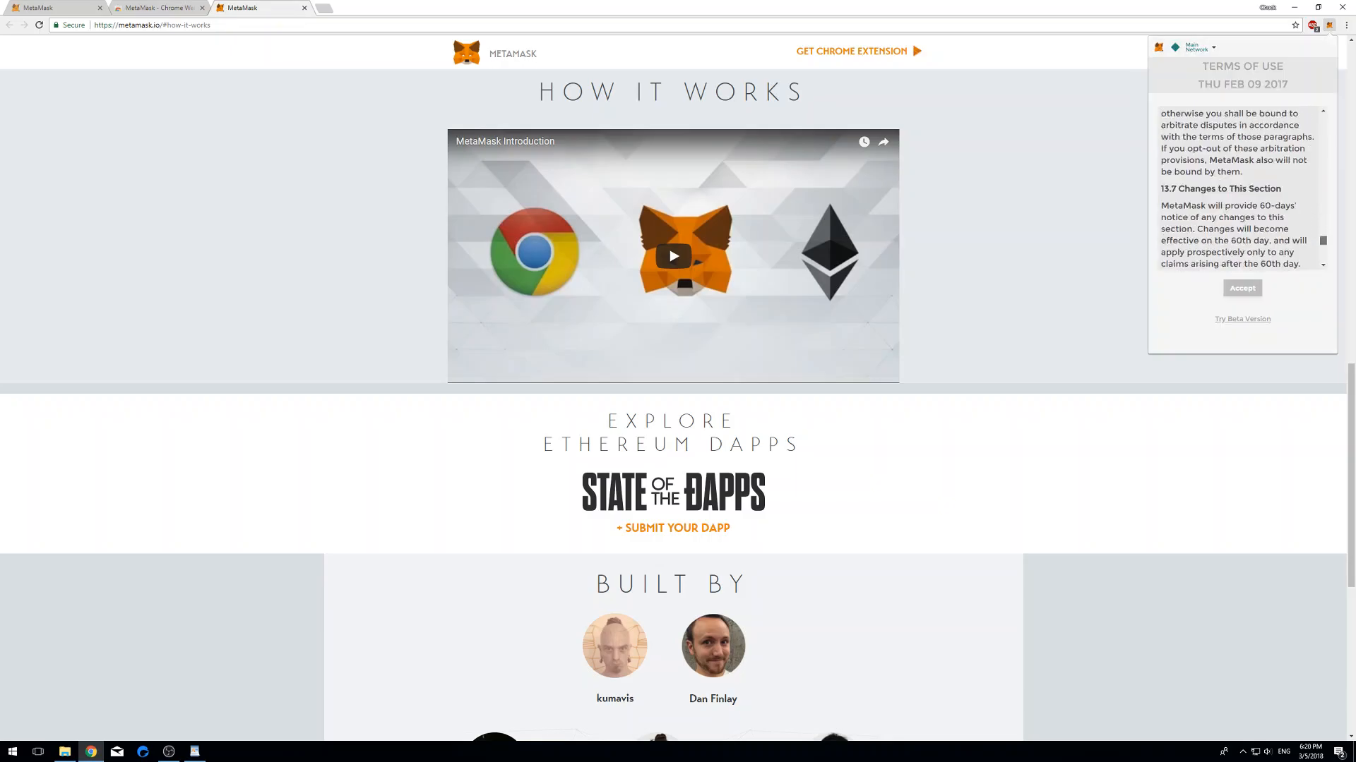
left_click(1242, 288)
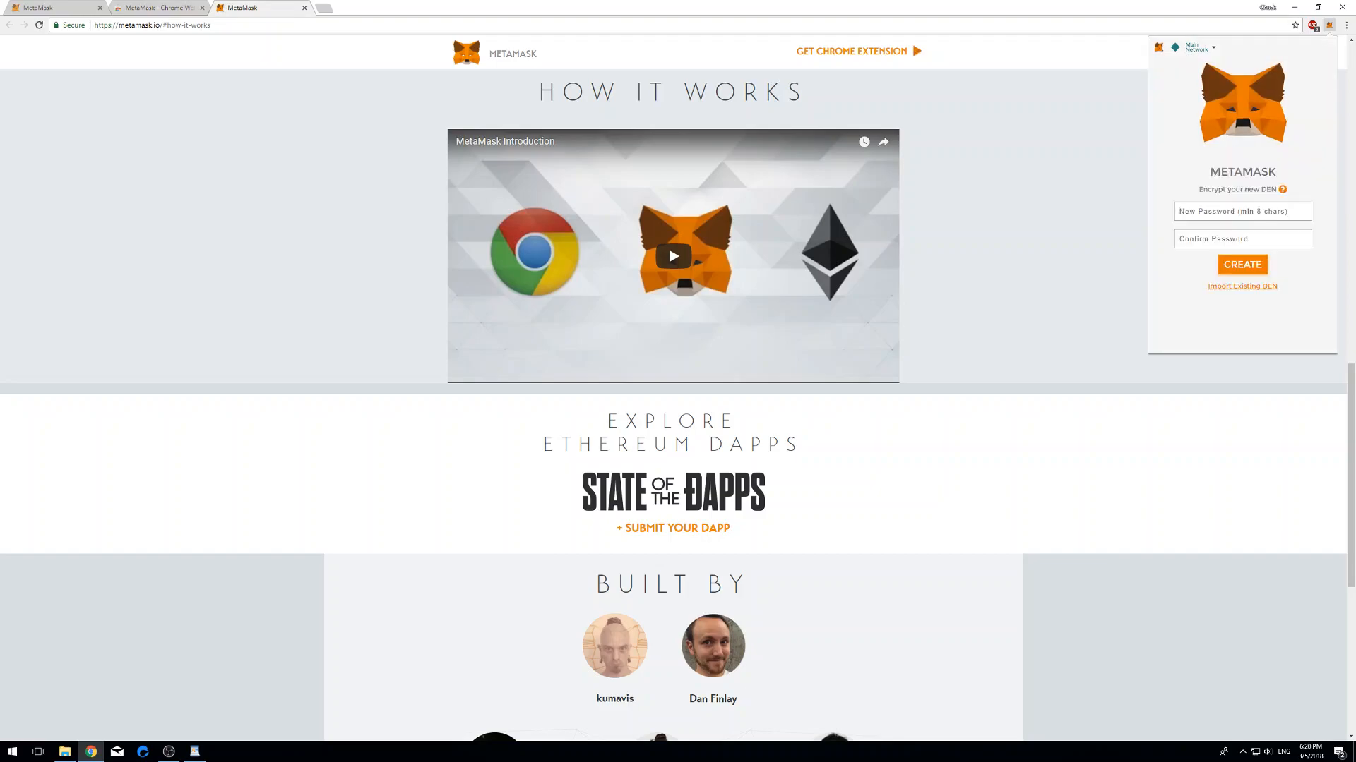
- Enter and confirm a new vault password, then create the vault
type("•••••••••")
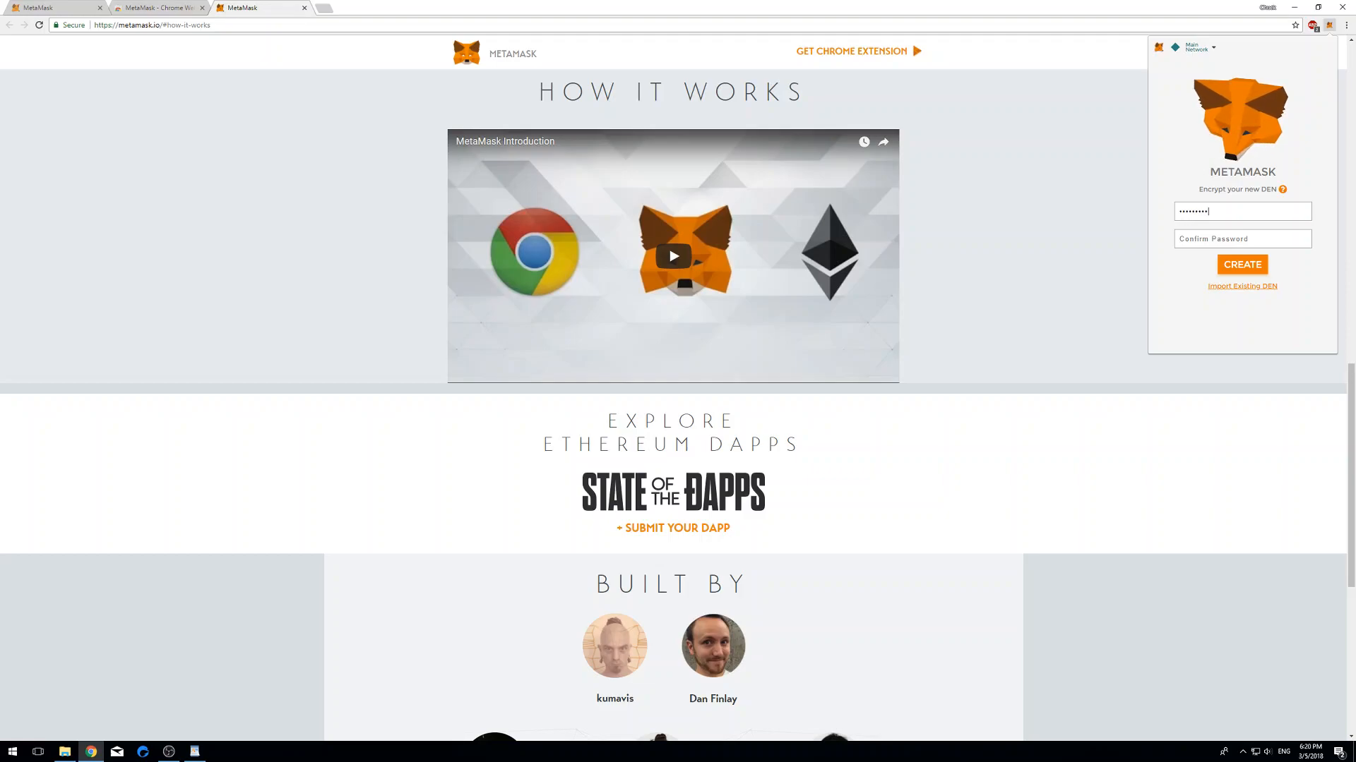
left_click(1242, 239)
type("•••••••••")
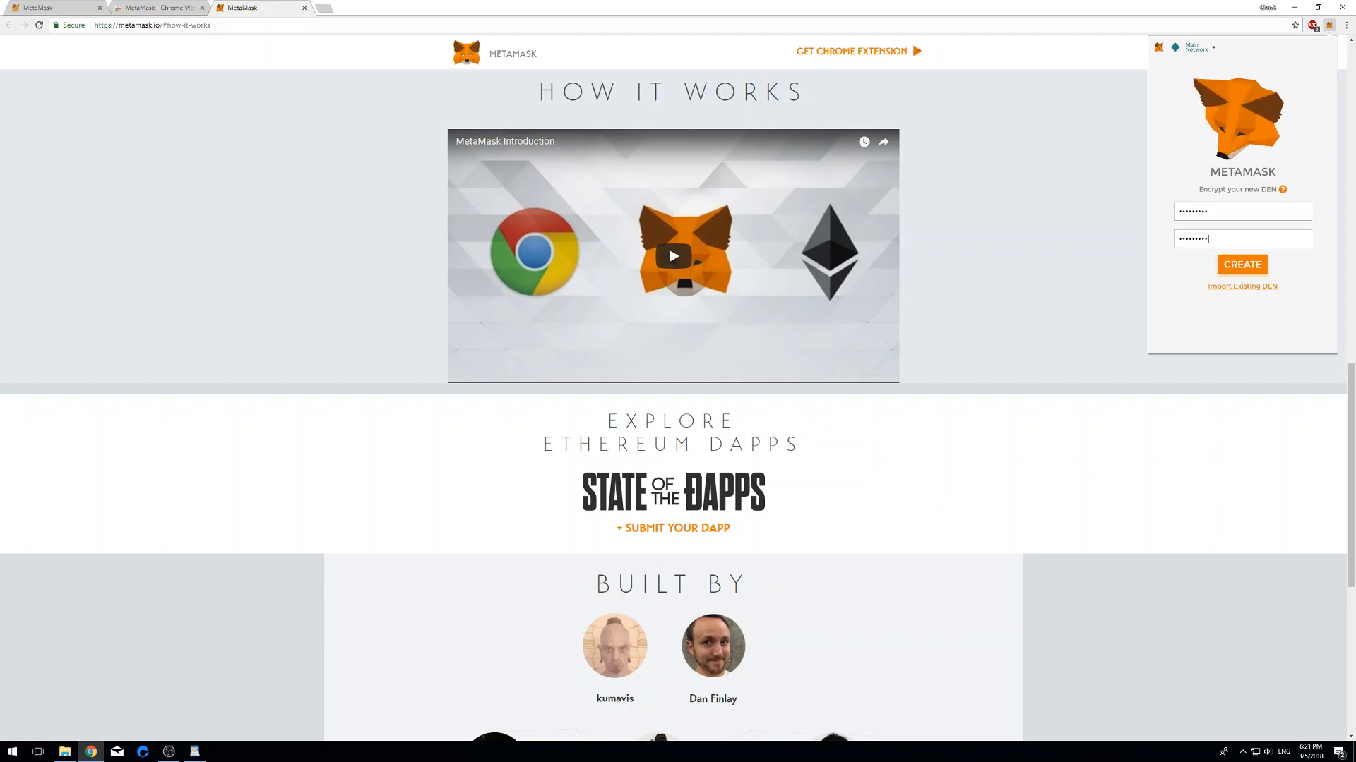
left_click(1243, 265)
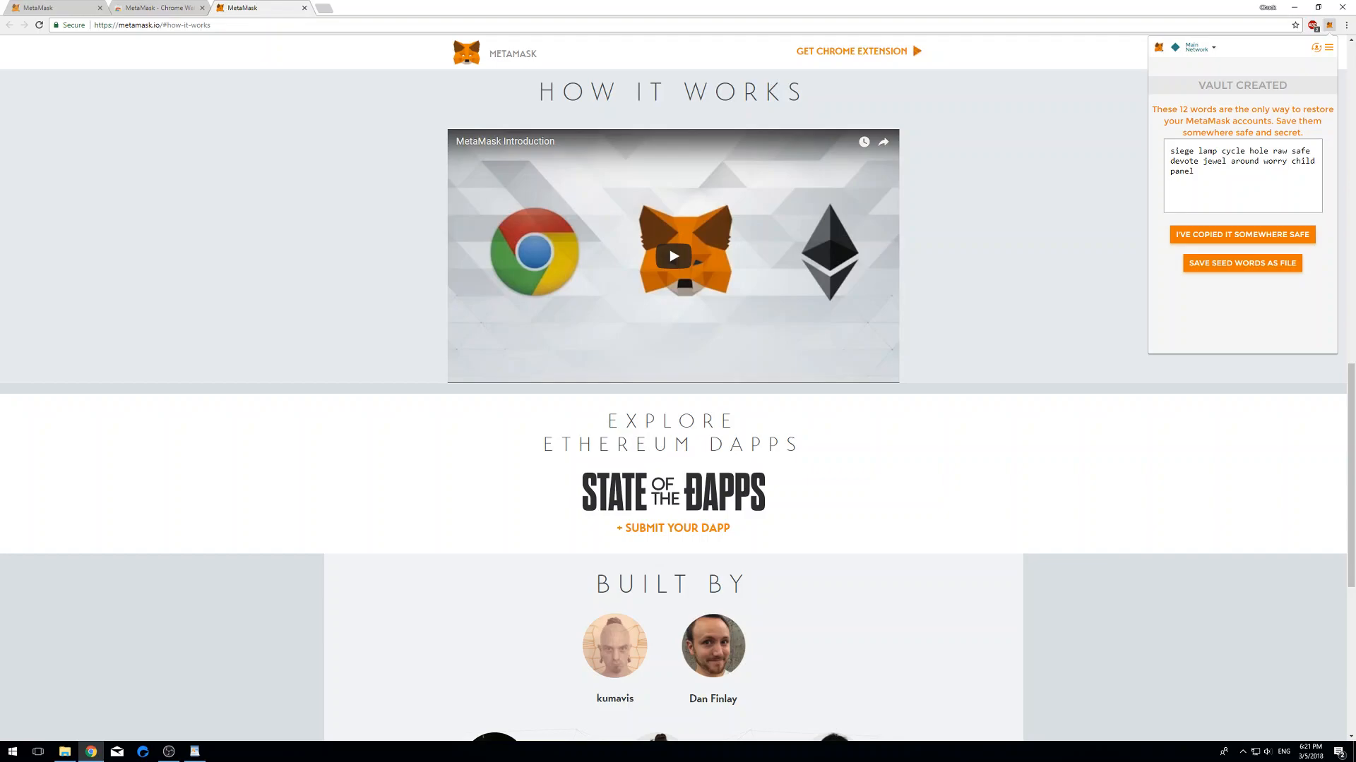
- Select all 12 seed words on the Vault Created screen for copying
left_click_drag(1194, 171, 1170, 151)
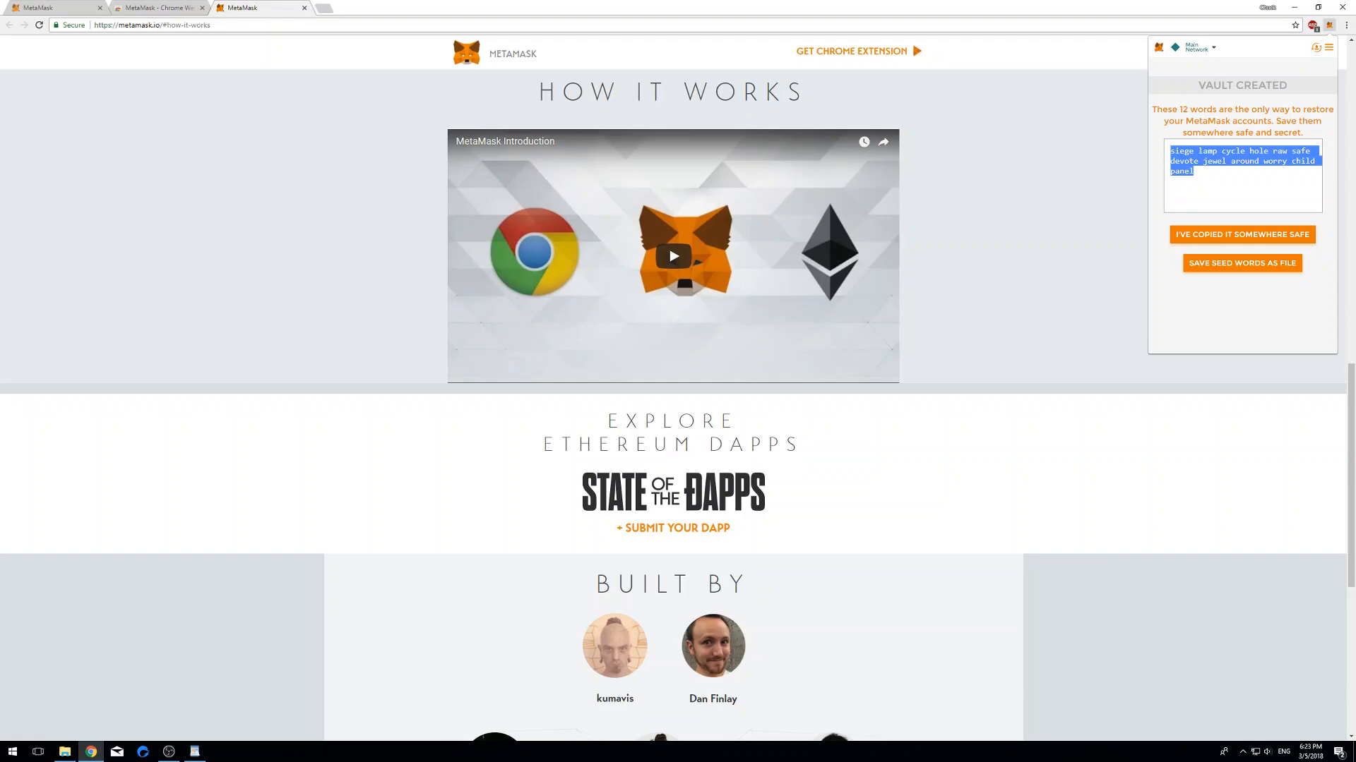
left_click(1241, 189)
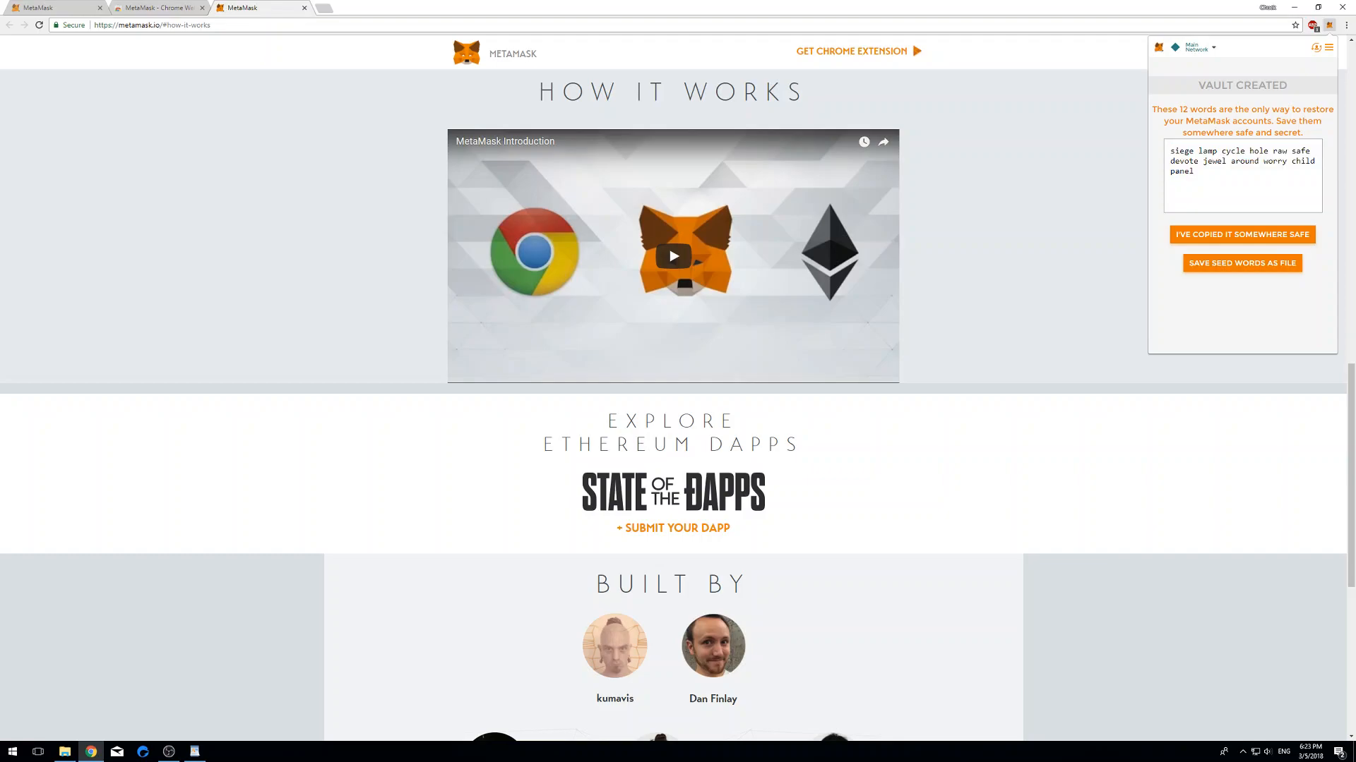
key("ctrl+a")
key("ctrl+c")
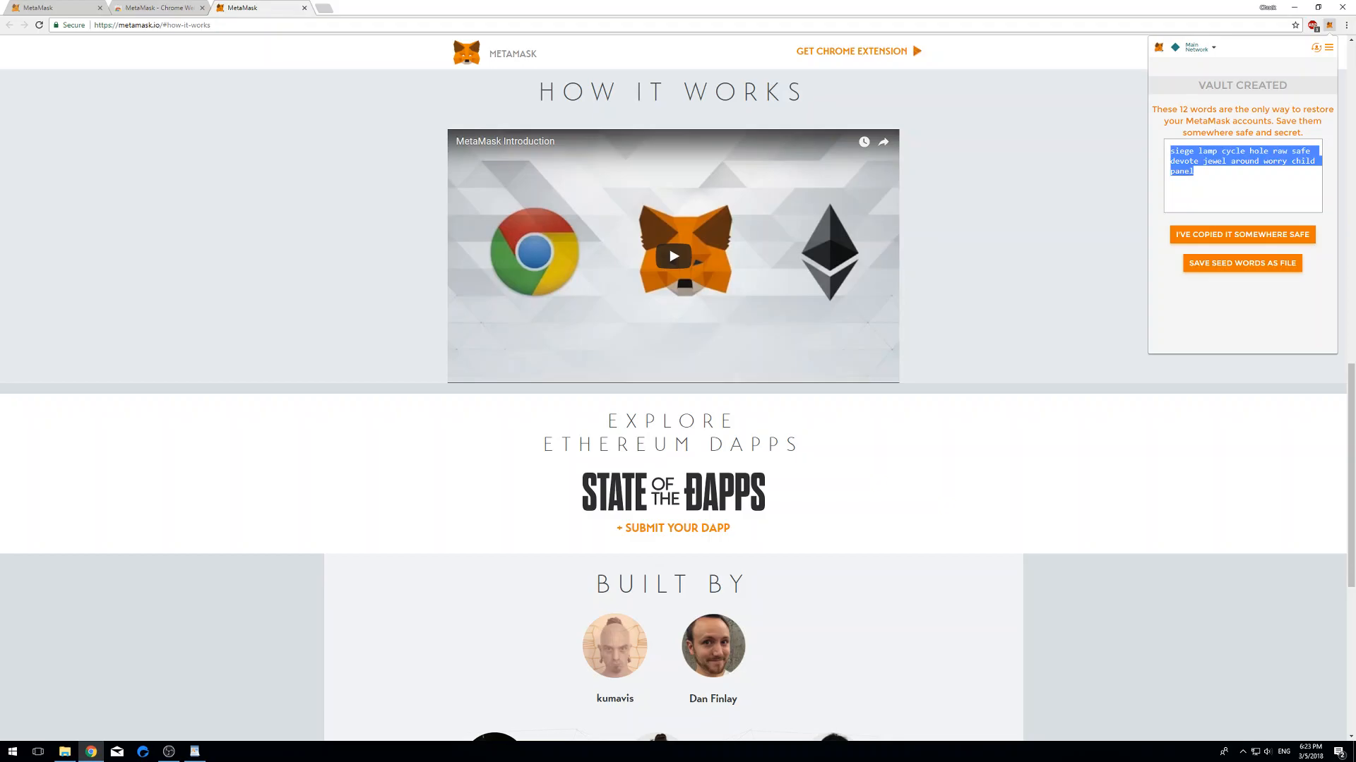
- Paste the seed phrase into a new Bing tab, then confirm in MetaMask it's saved
key("ctrl+t")
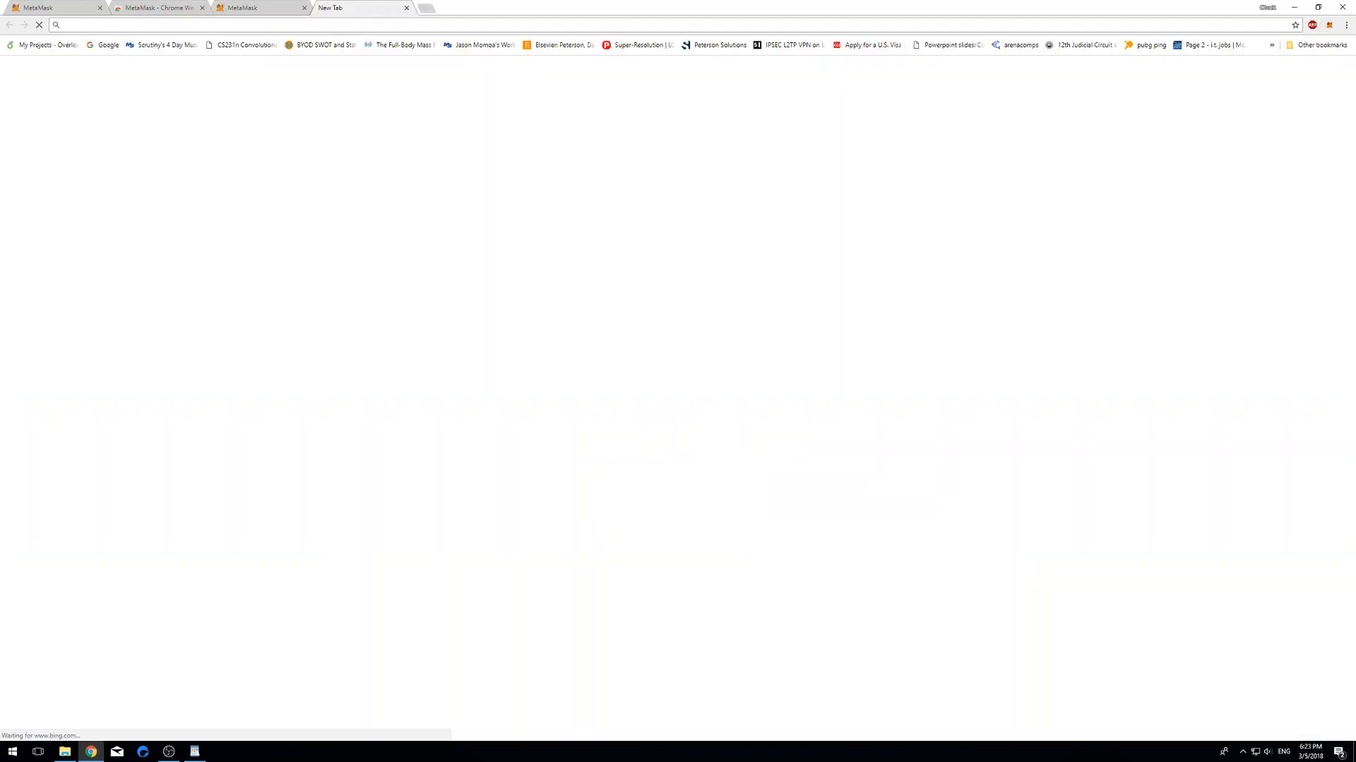
key("ctrl+v")
key("ctrl+shift+Tab")
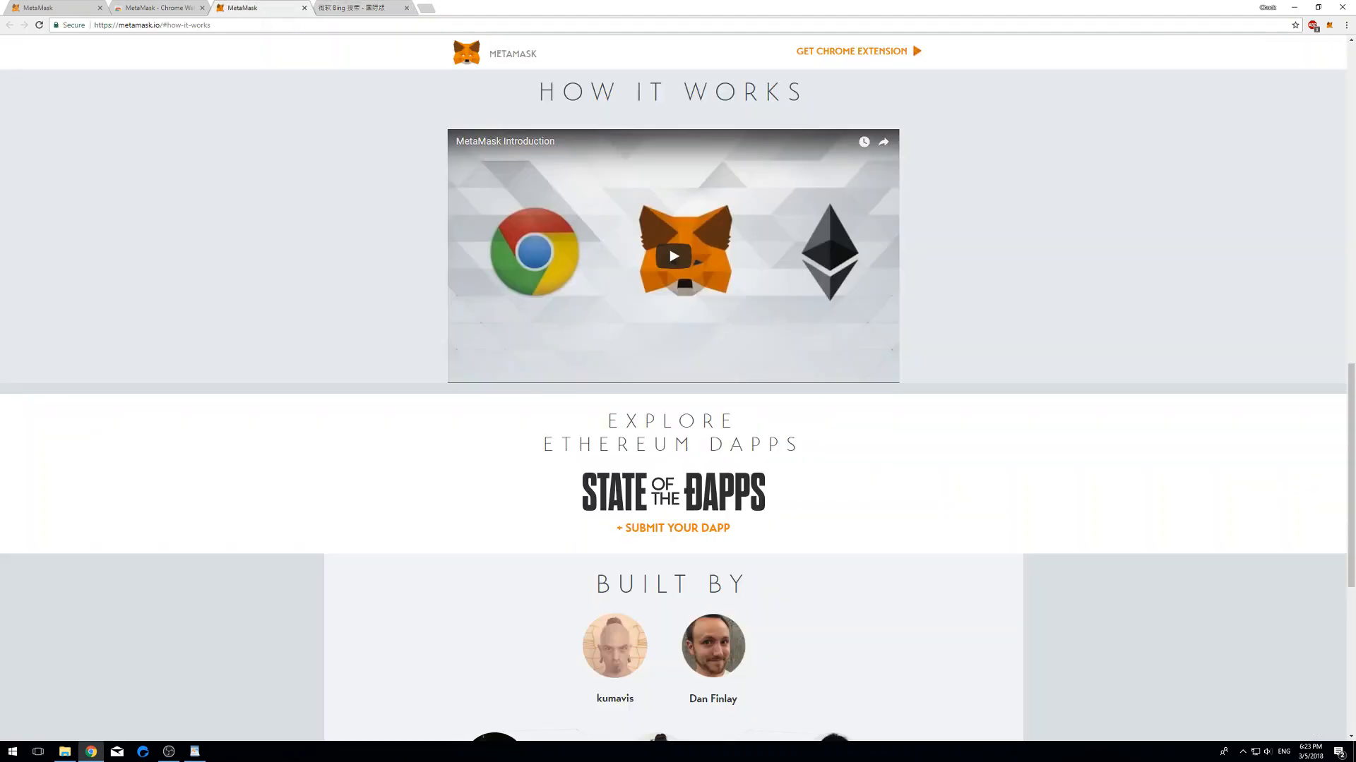
left_click(1330, 26)
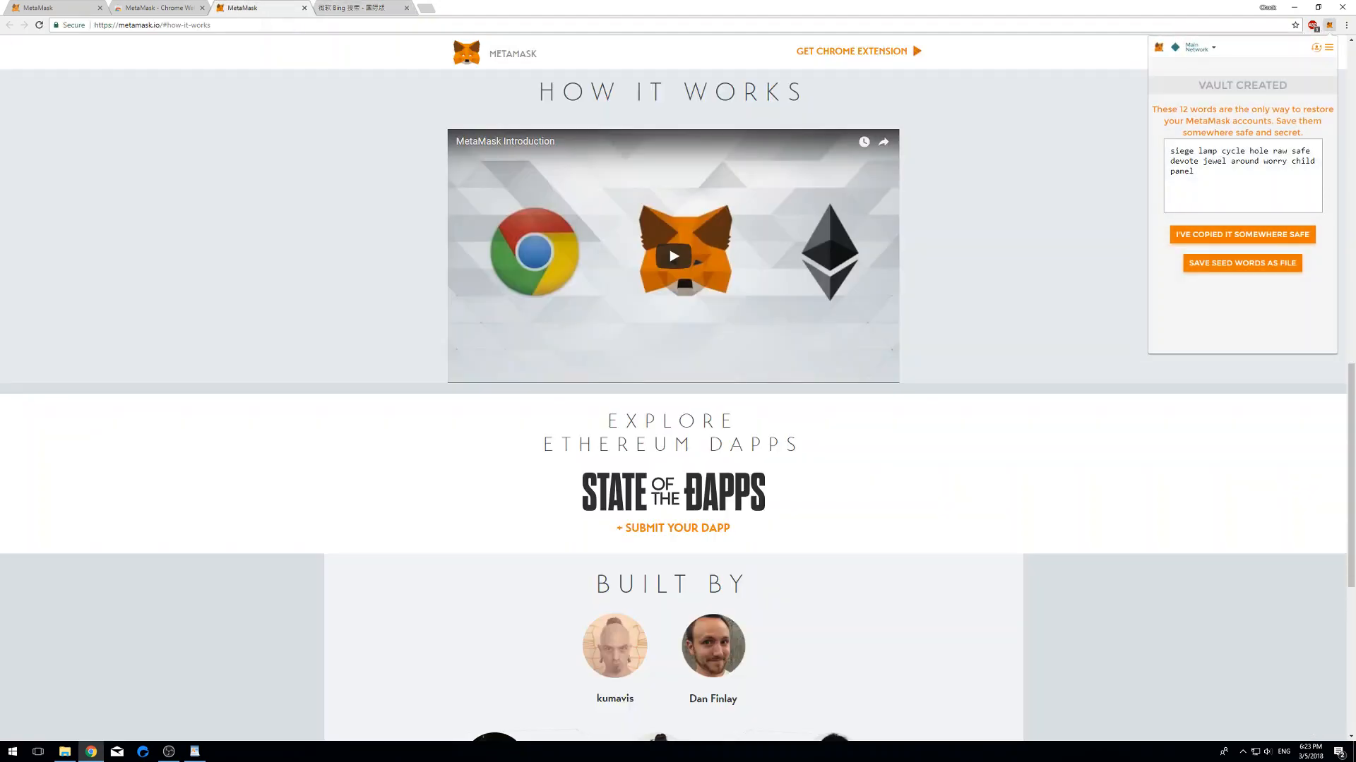
left_click(1242, 234)
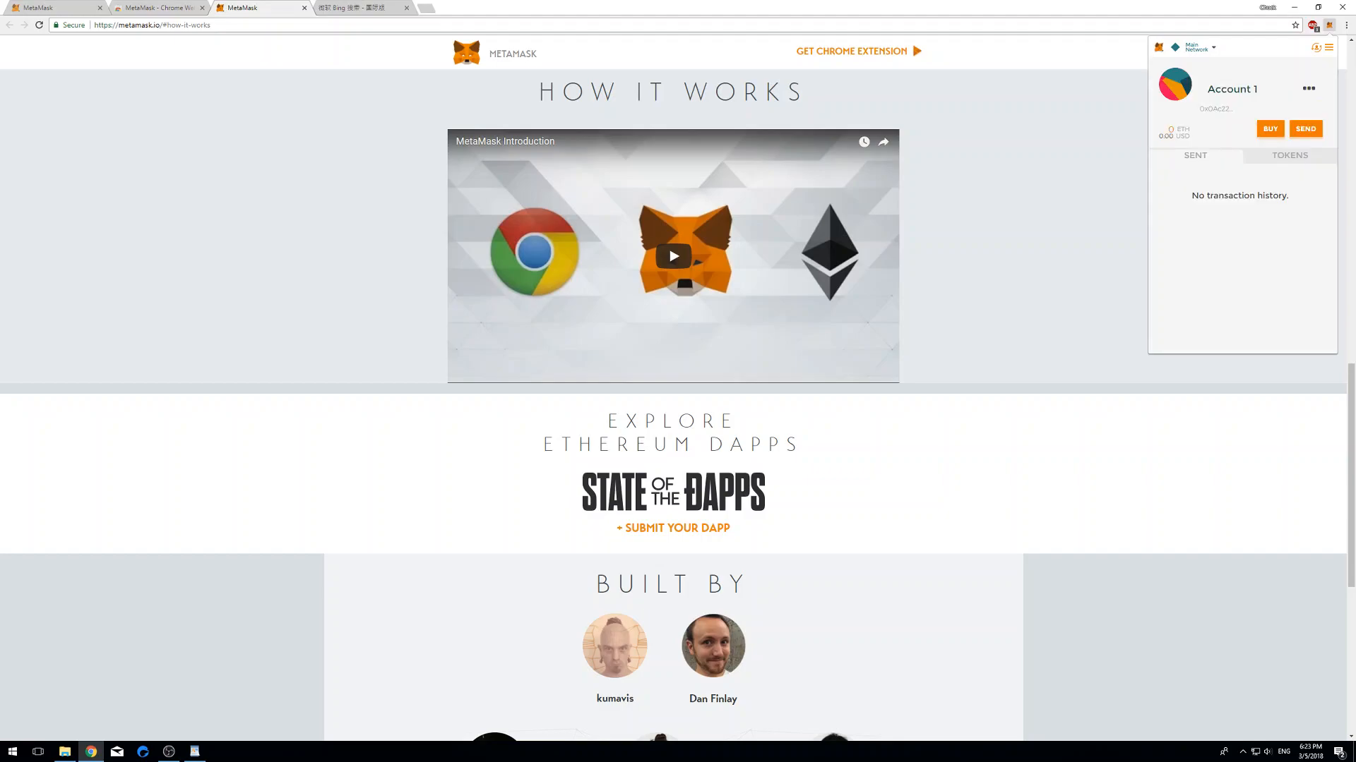
- Rename Account 1 to 'My Ether Wallet' and open the Buy ETH options
double_click(1232, 89)
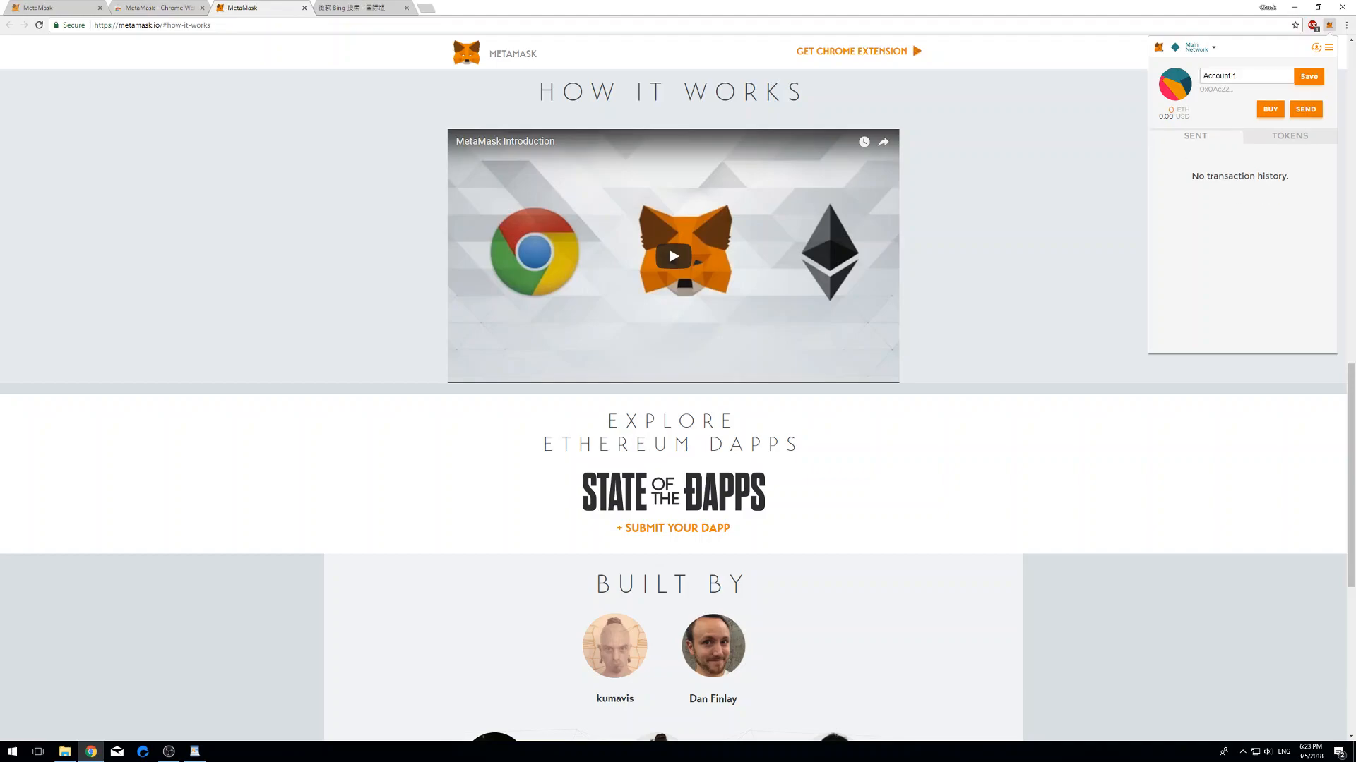
key("ctrl+a")
type("My Ente")
type("er W")
type("alle")
key("Return")
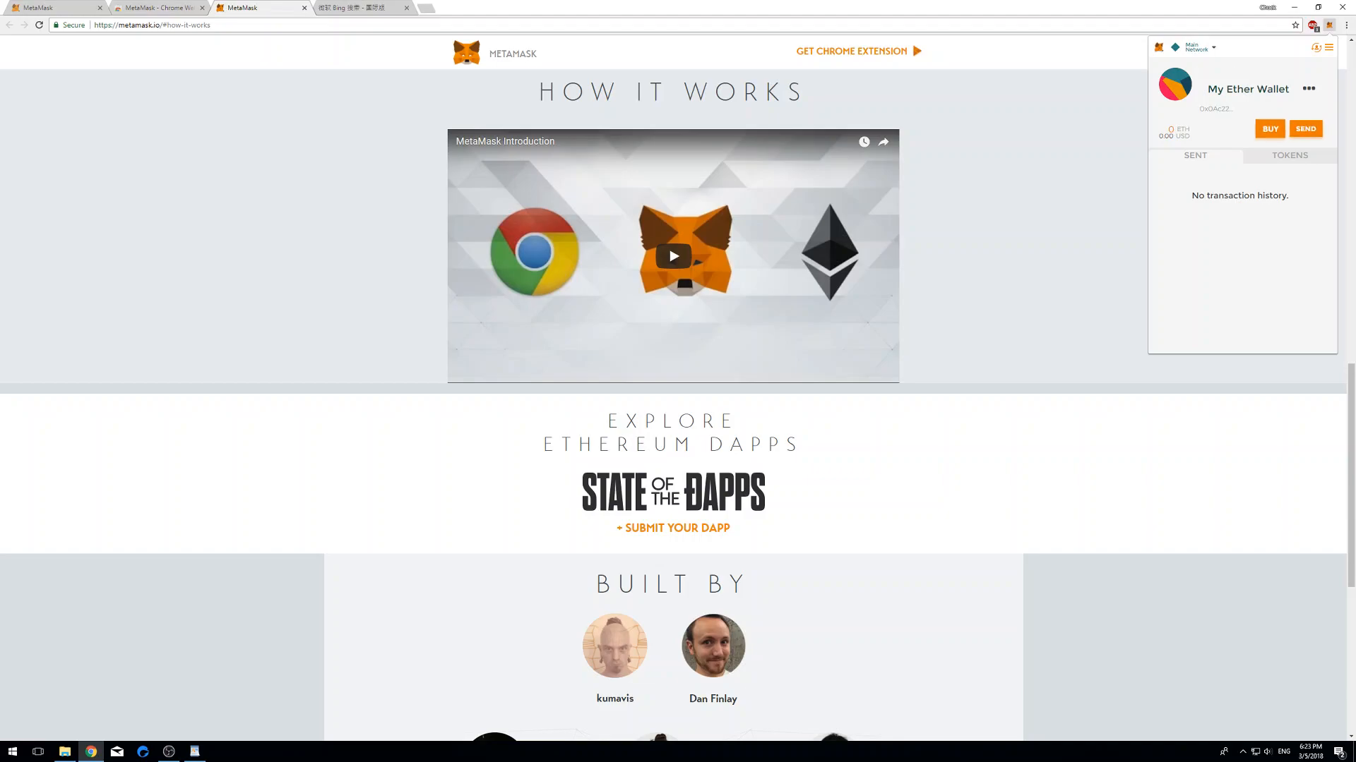
left_click(1271, 129)
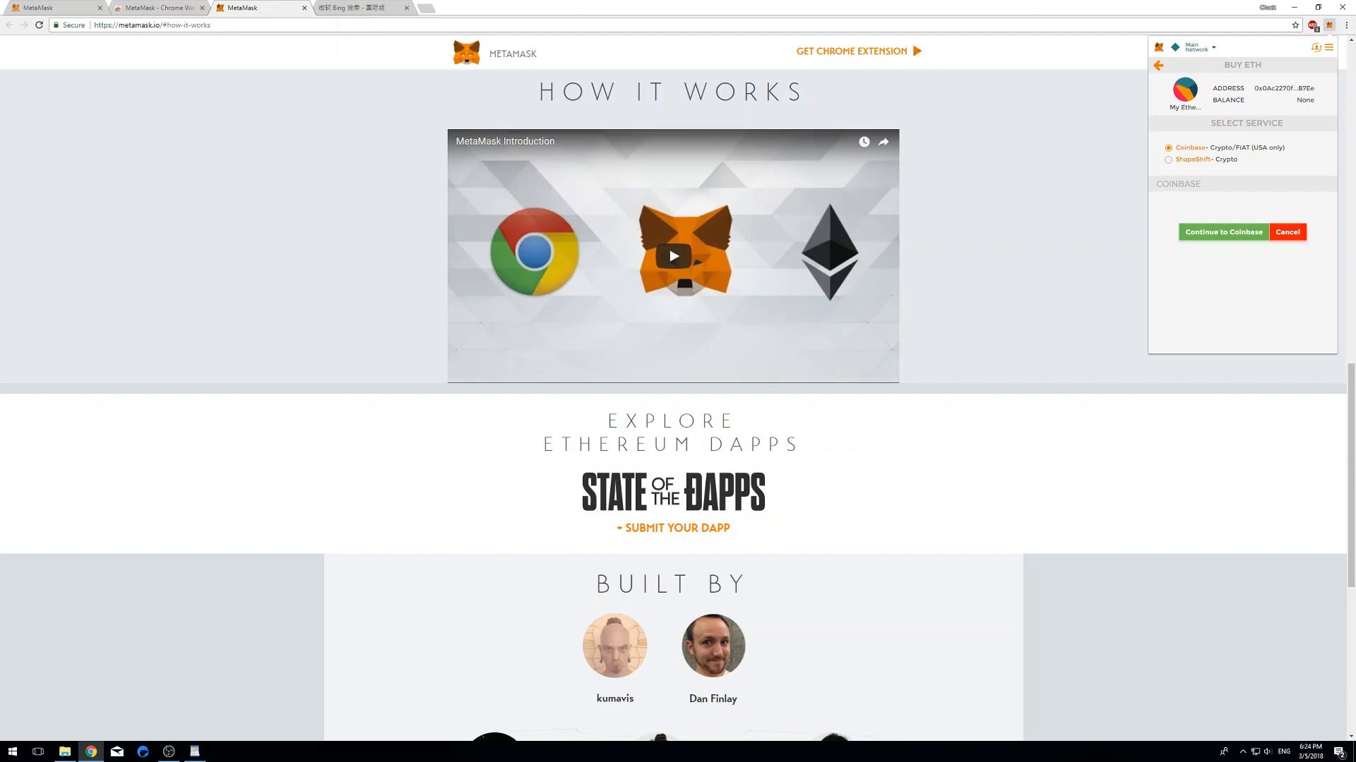
- Go back from Buy ETH to My Ether Wallet and show its account options menu
left_click(1157, 65)
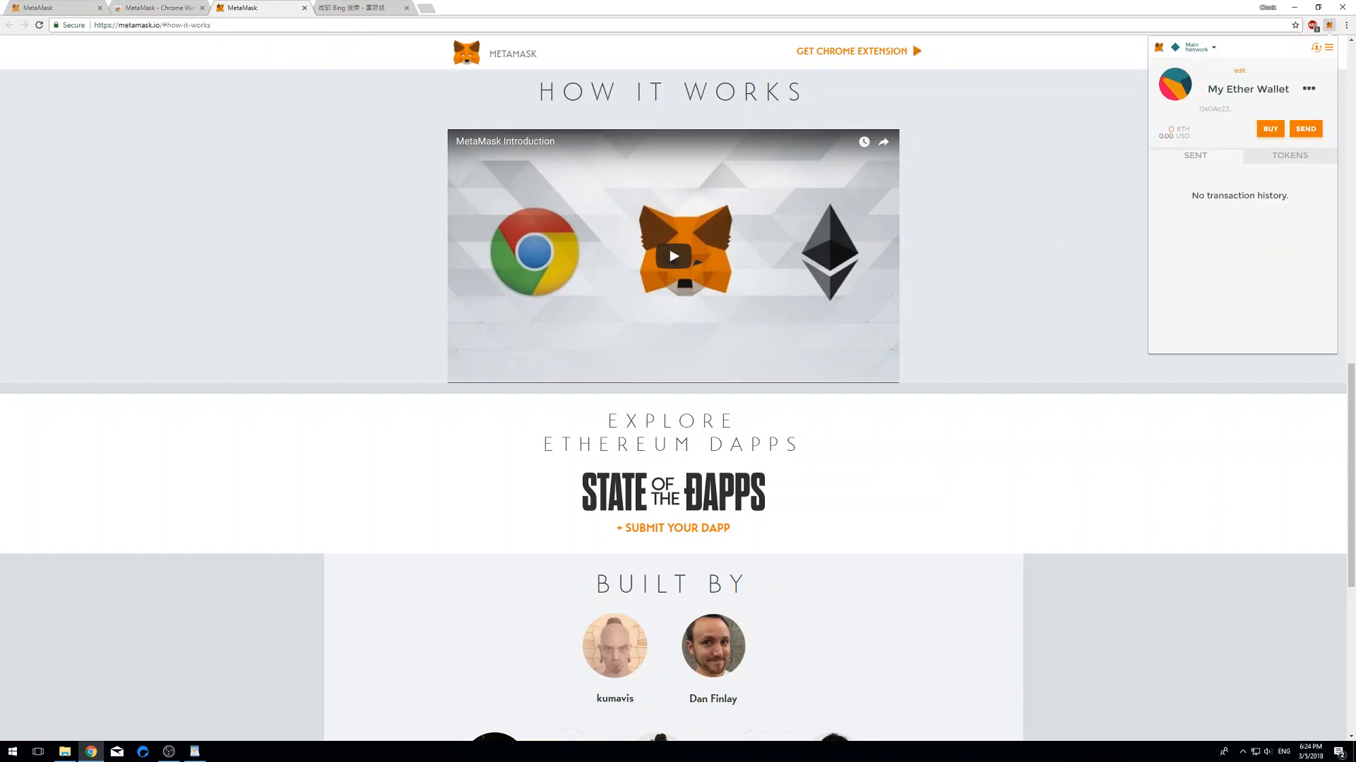
left_click(1309, 88)
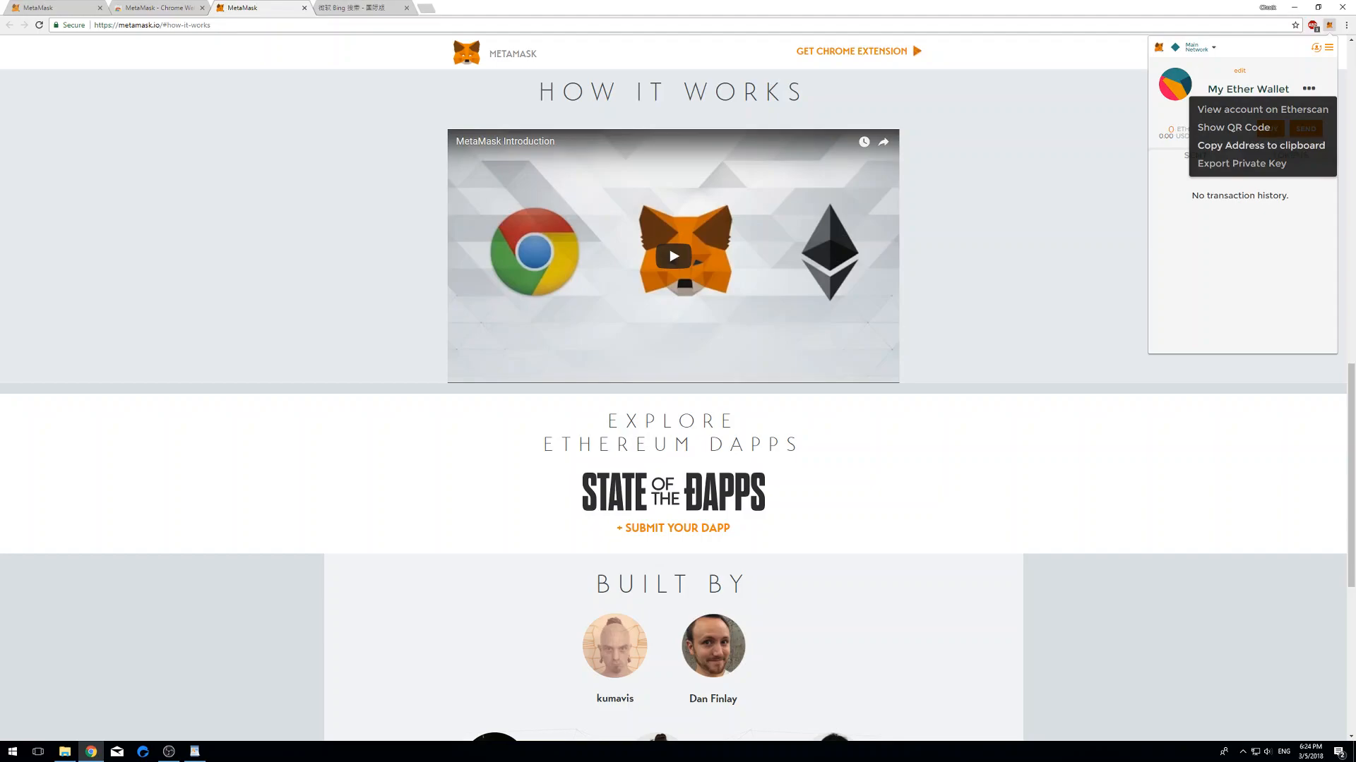
- Copy the wallet address, paste it into a new Bing tab, and return to metamask.io
left_click(1260, 146)
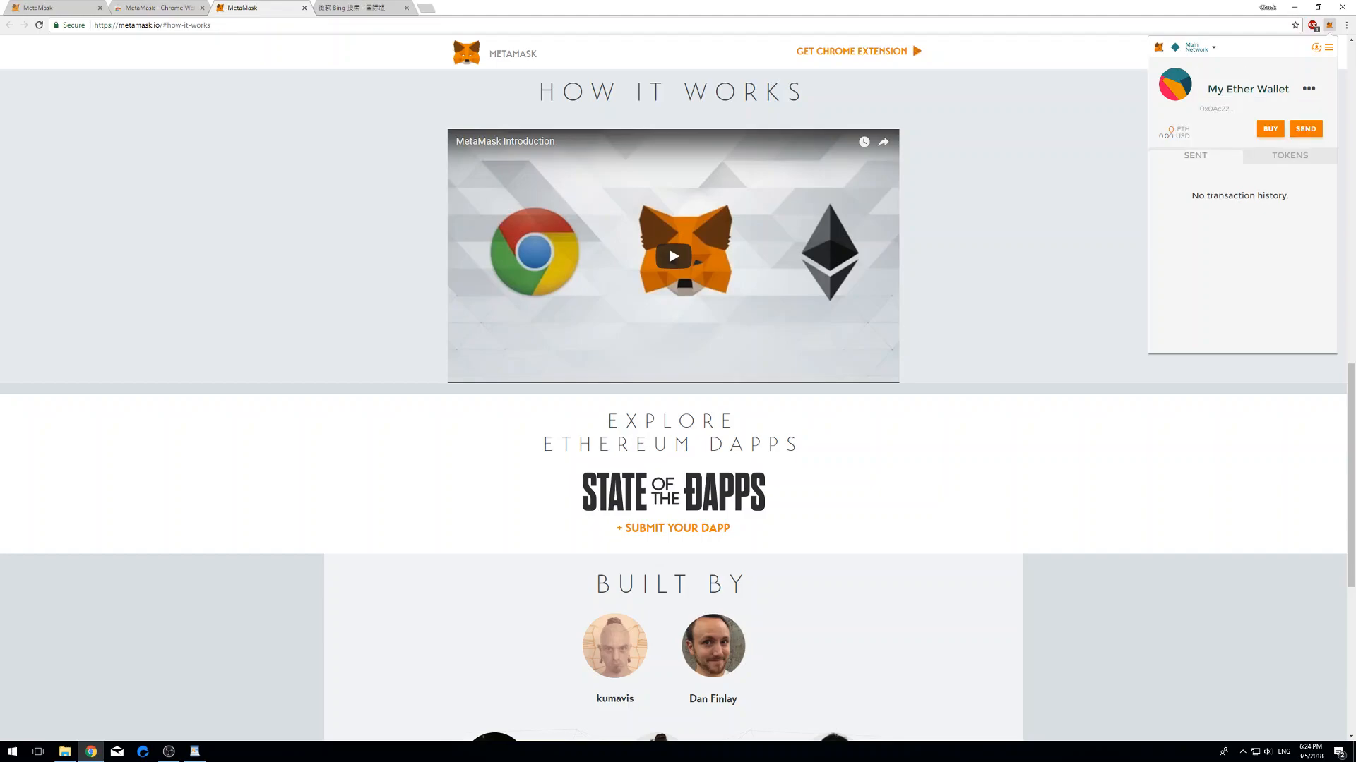
left_click(426, 9)
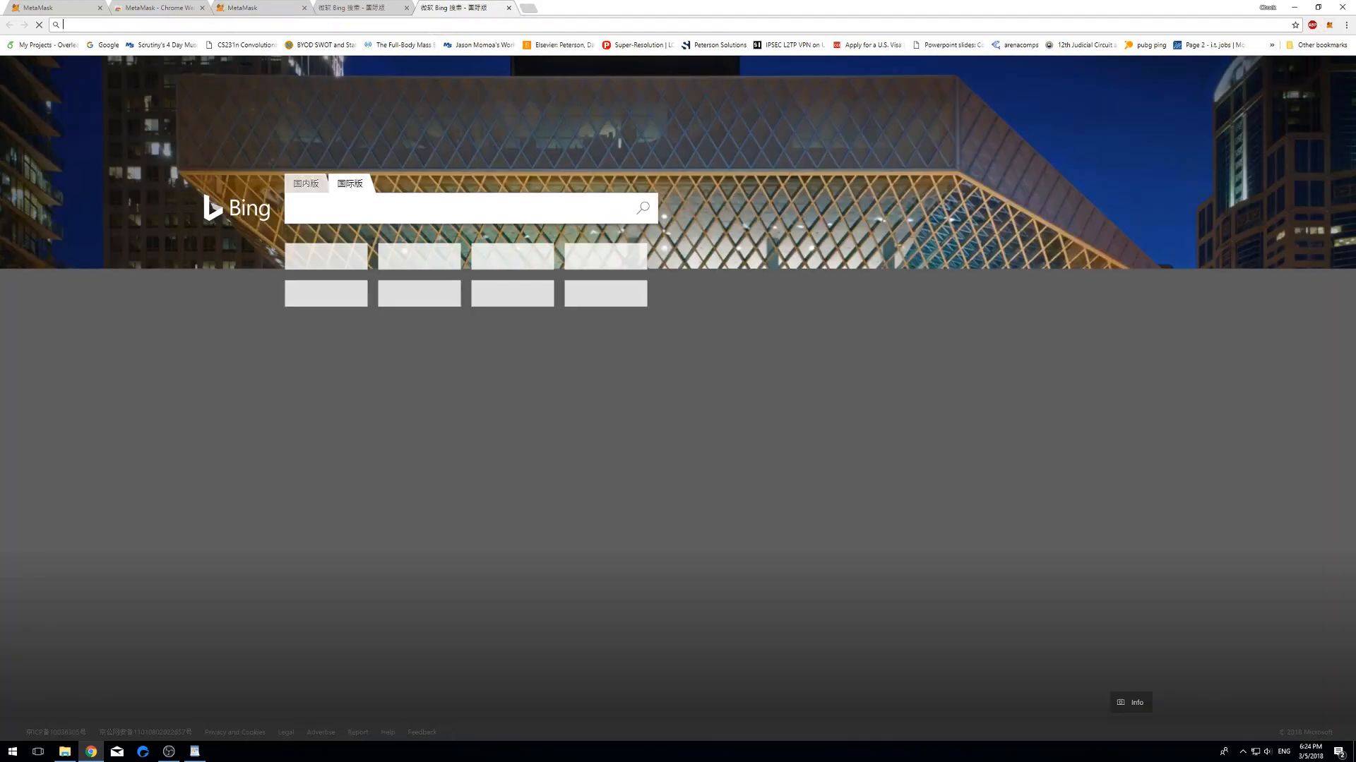
type("0x0Ac2270fB3EC779dac3321d3684DDf9D4D08B7Ee")
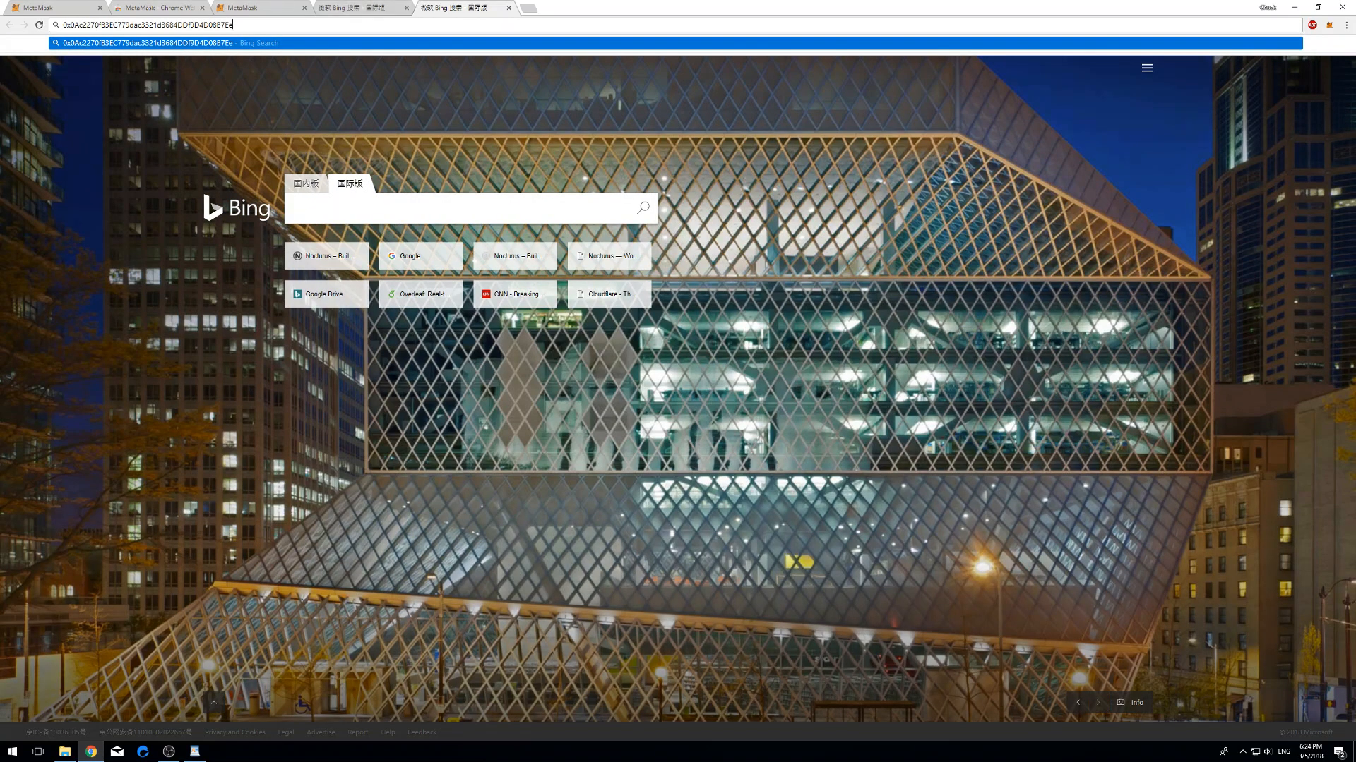
left_click(251, 8)
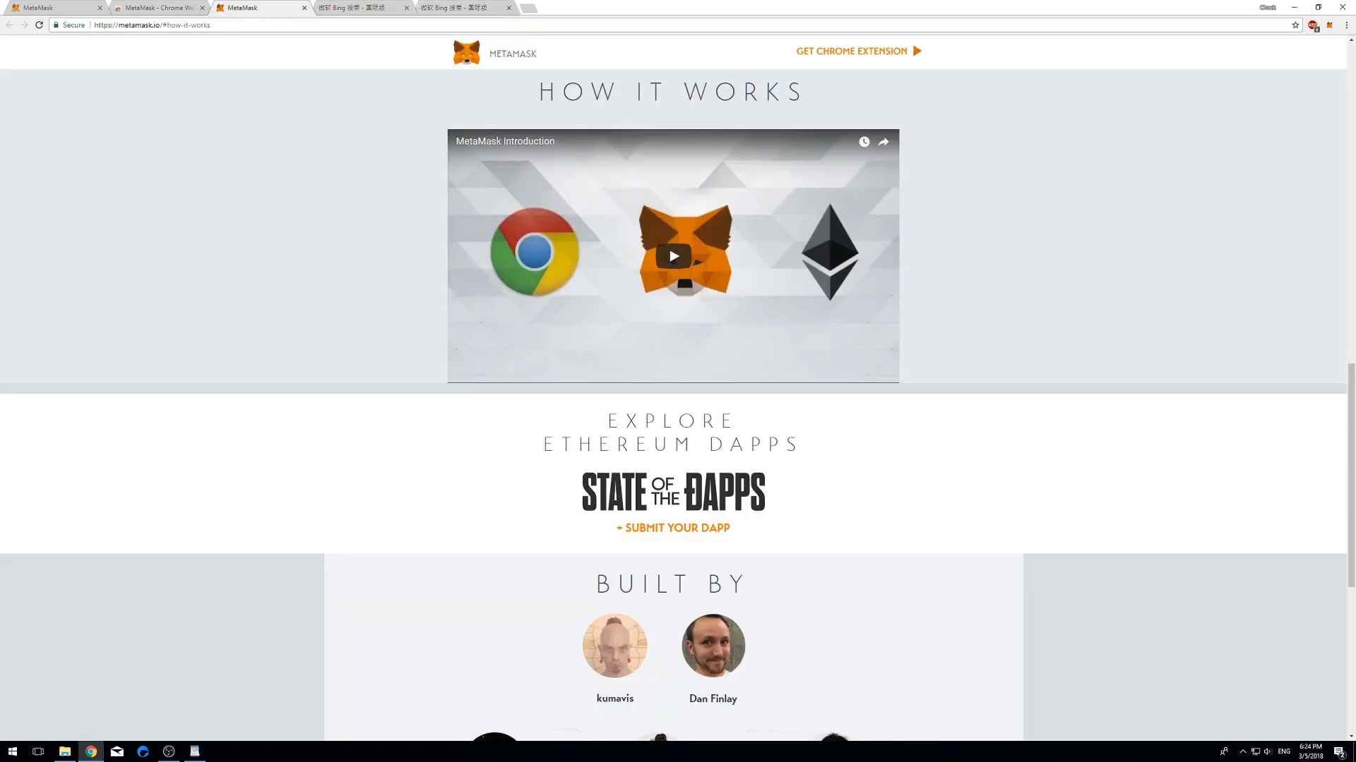
- Reopen the MetaMask popup to view My Ether Wallet with its 0 ETH balance
left_click(1328, 25)
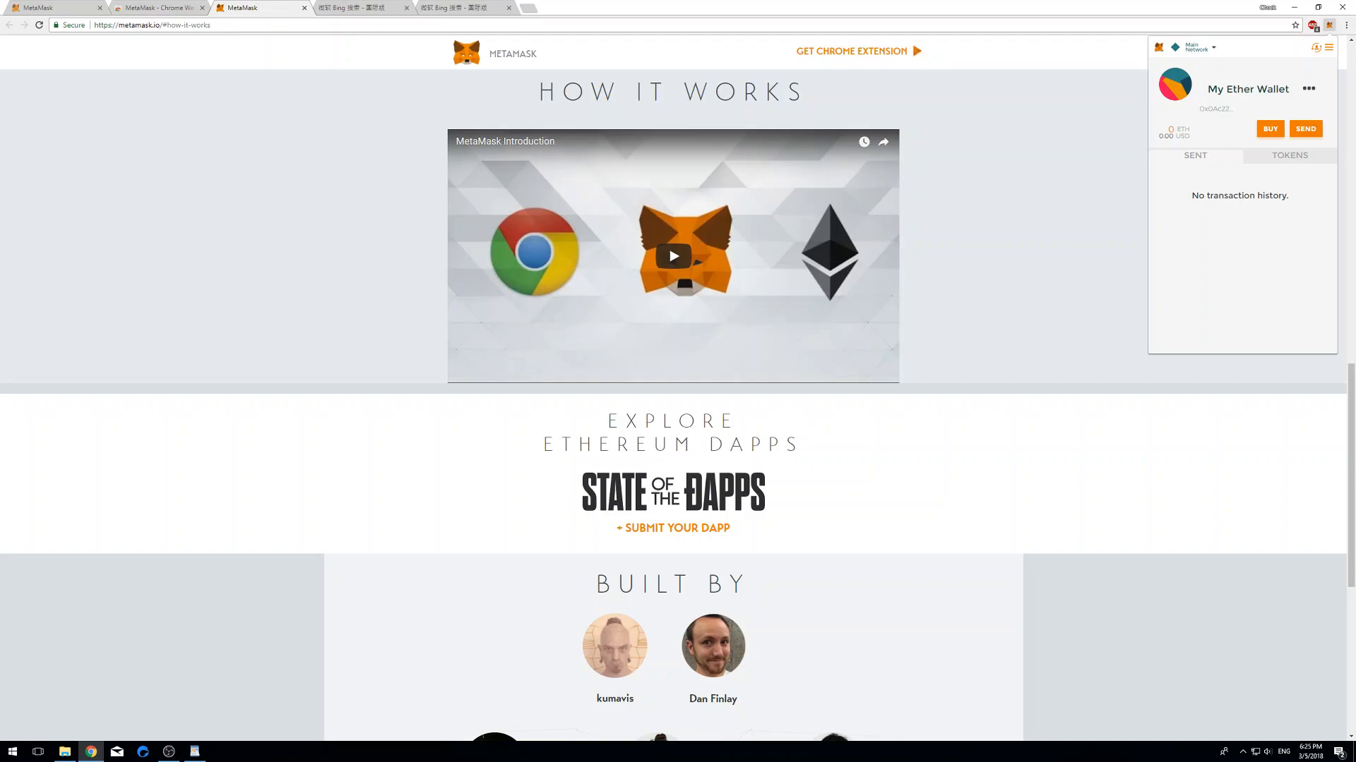
- Create a second account, Account 2, and keep it as the shown account
left_click(1316, 48)
left_click(1285, 91)
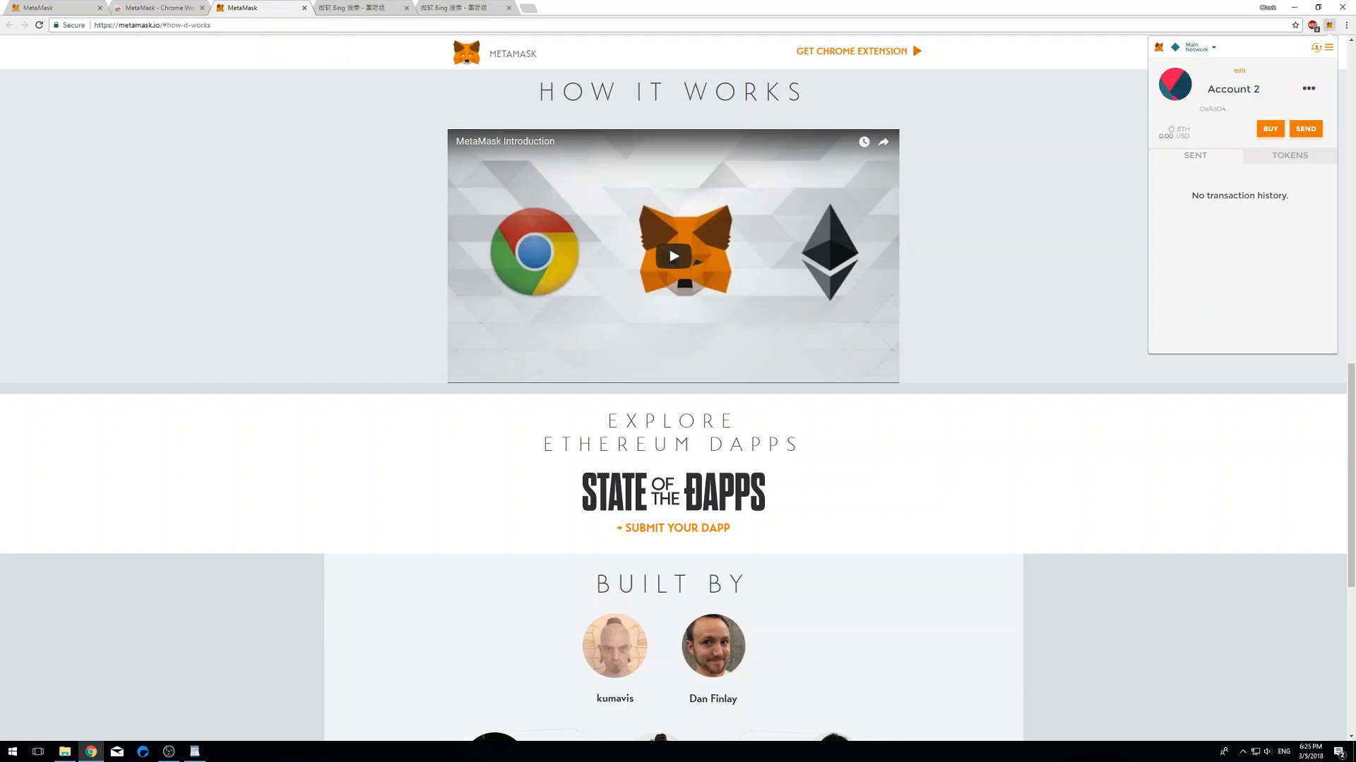
left_click(1316, 48)
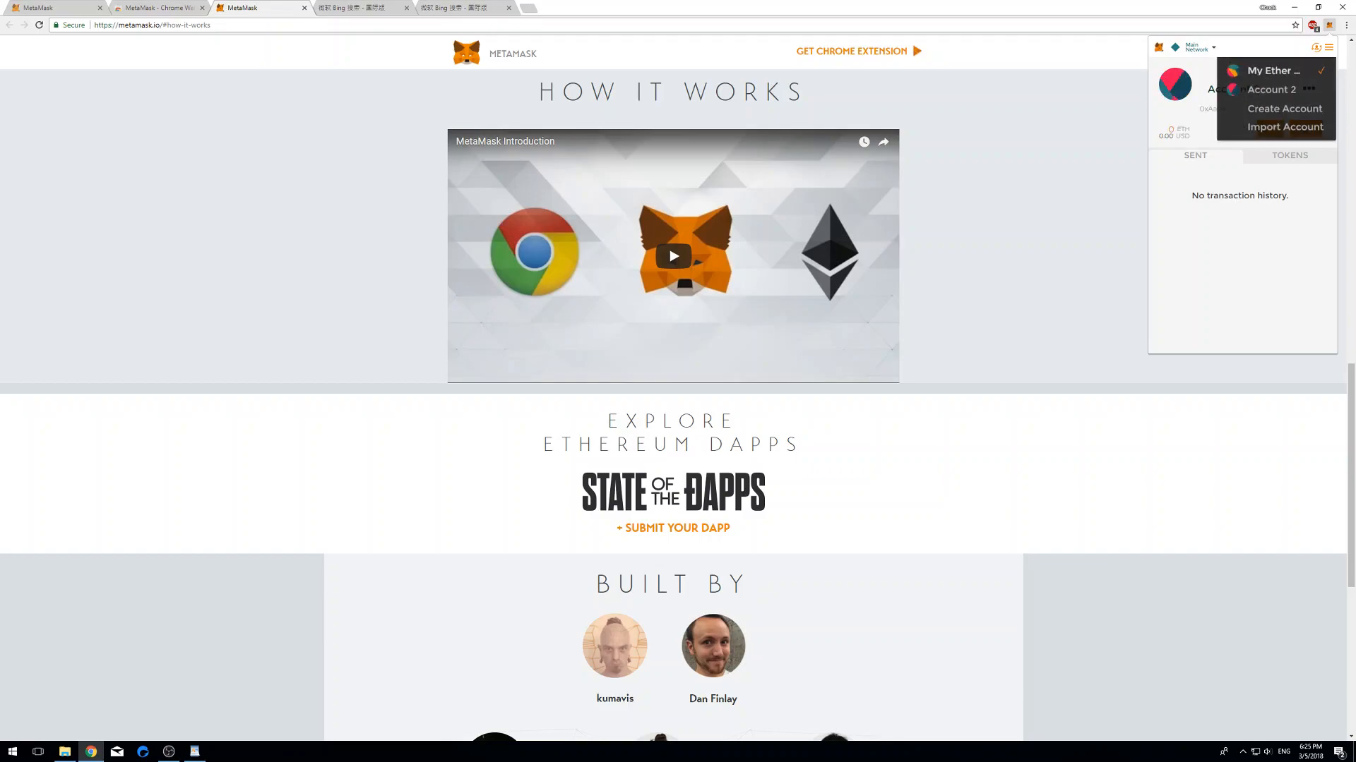
left_click(1272, 91)
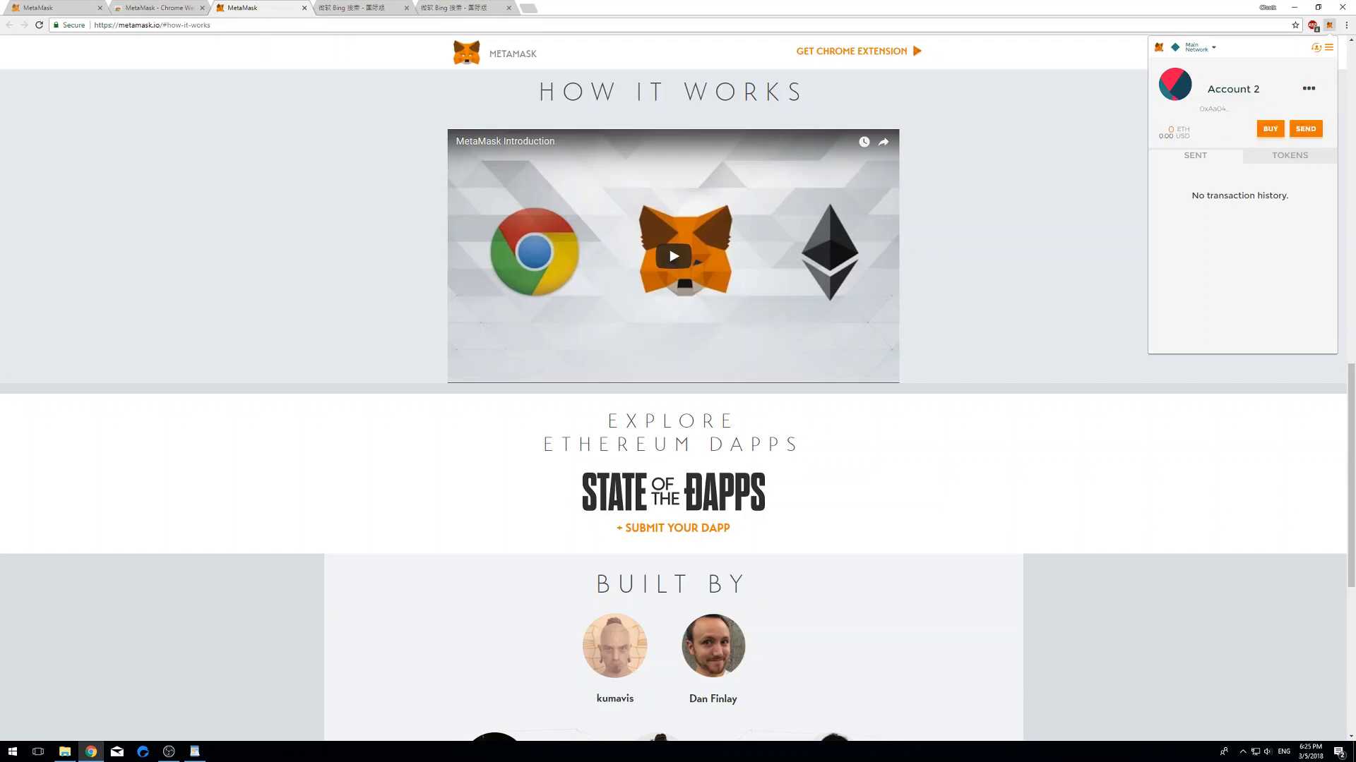
- Switch to My Ether Wallet, then back to Account 2
left_click(1316, 47)
left_click(1277, 70)
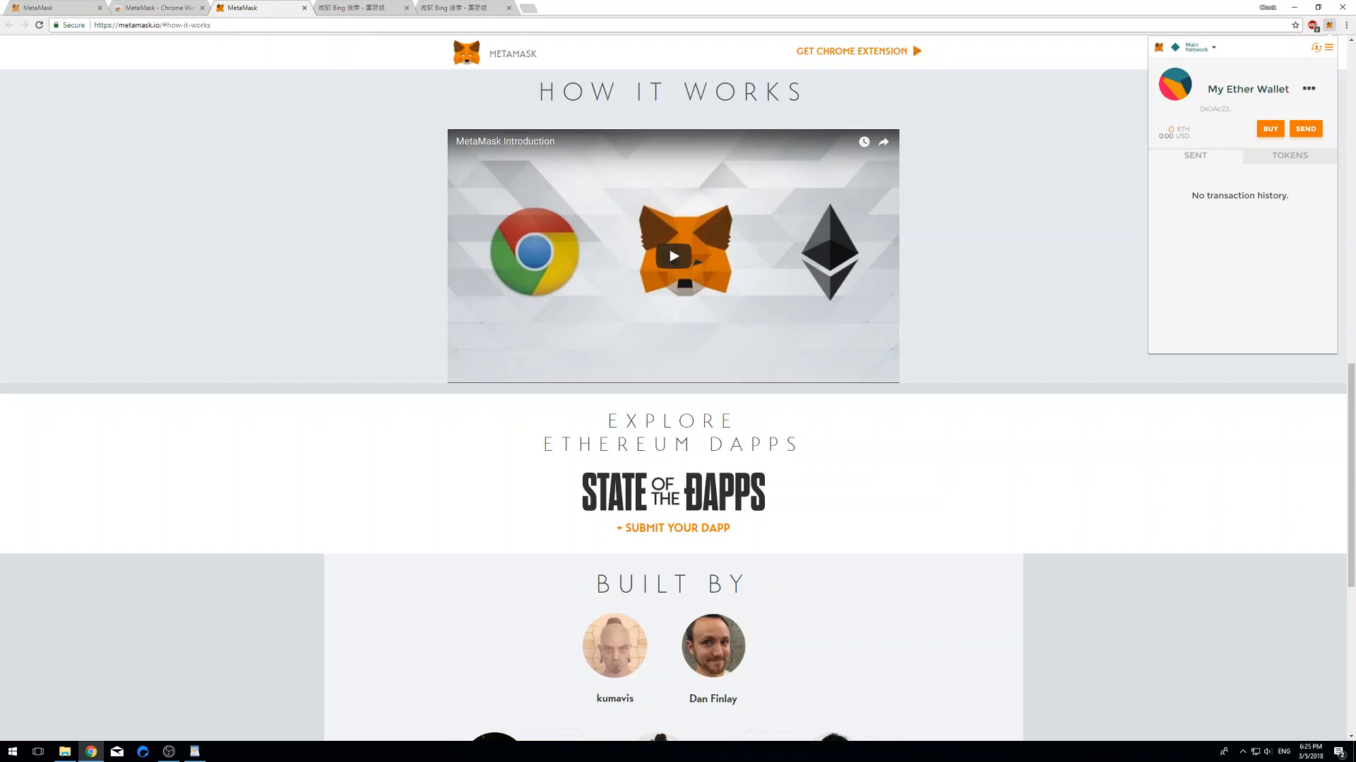
left_click(1316, 48)
left_click(1272, 91)
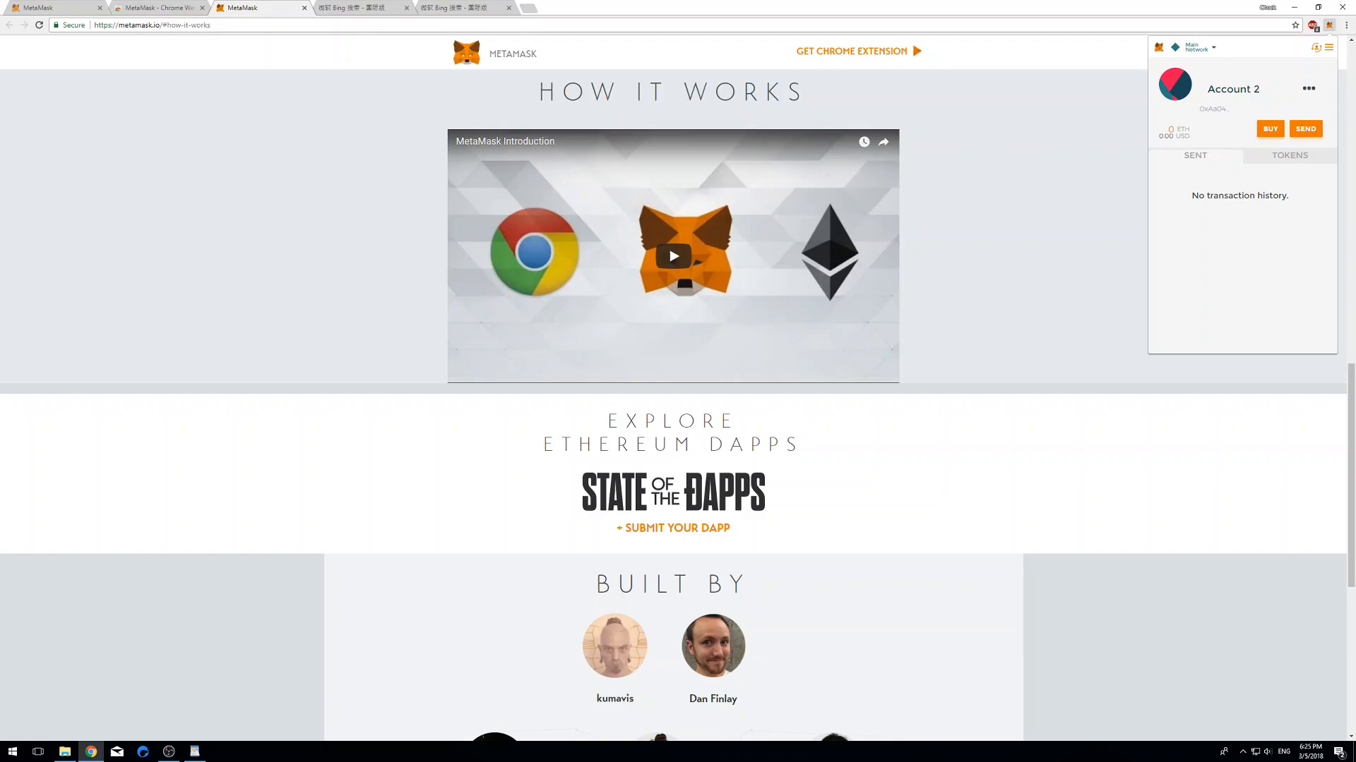
- Remove the MetaMask extension from Chrome and confirm the removal
right_click(1329, 25)
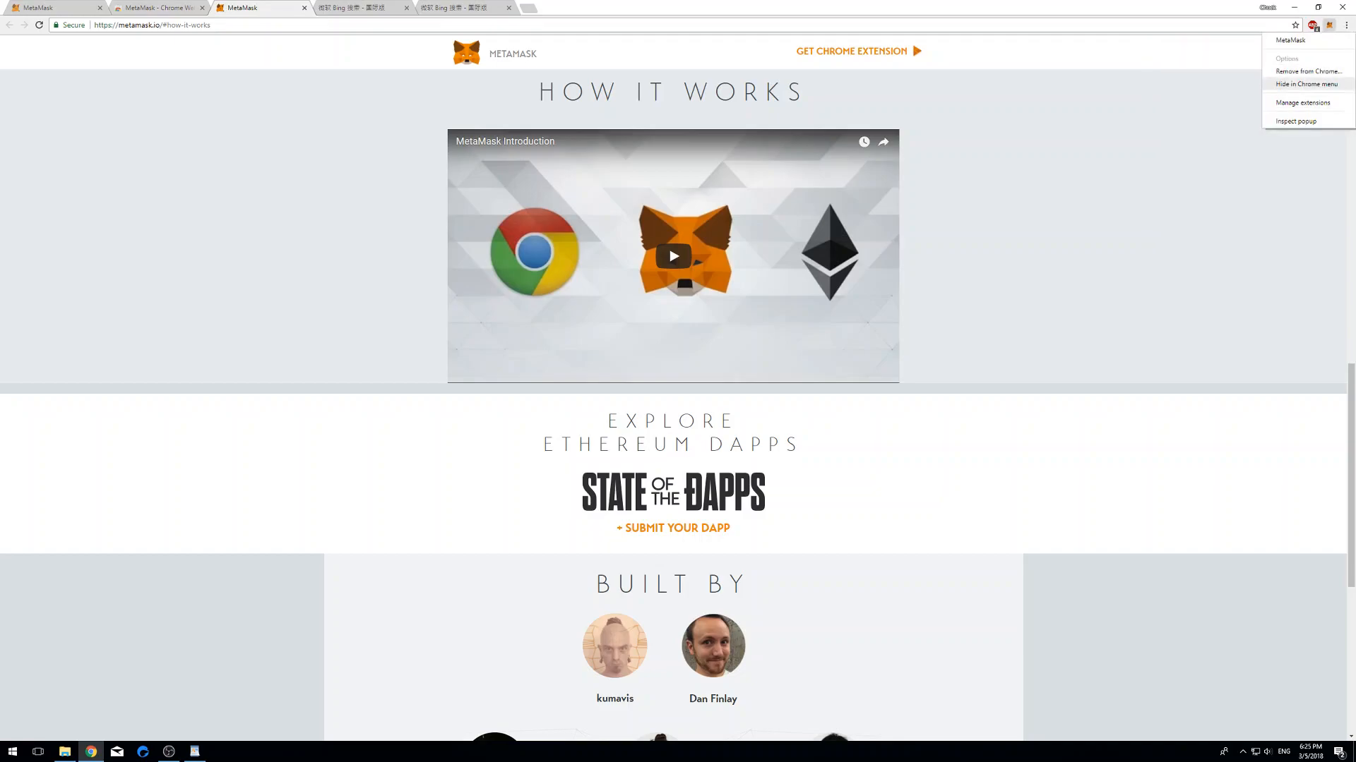
left_click(1307, 71)
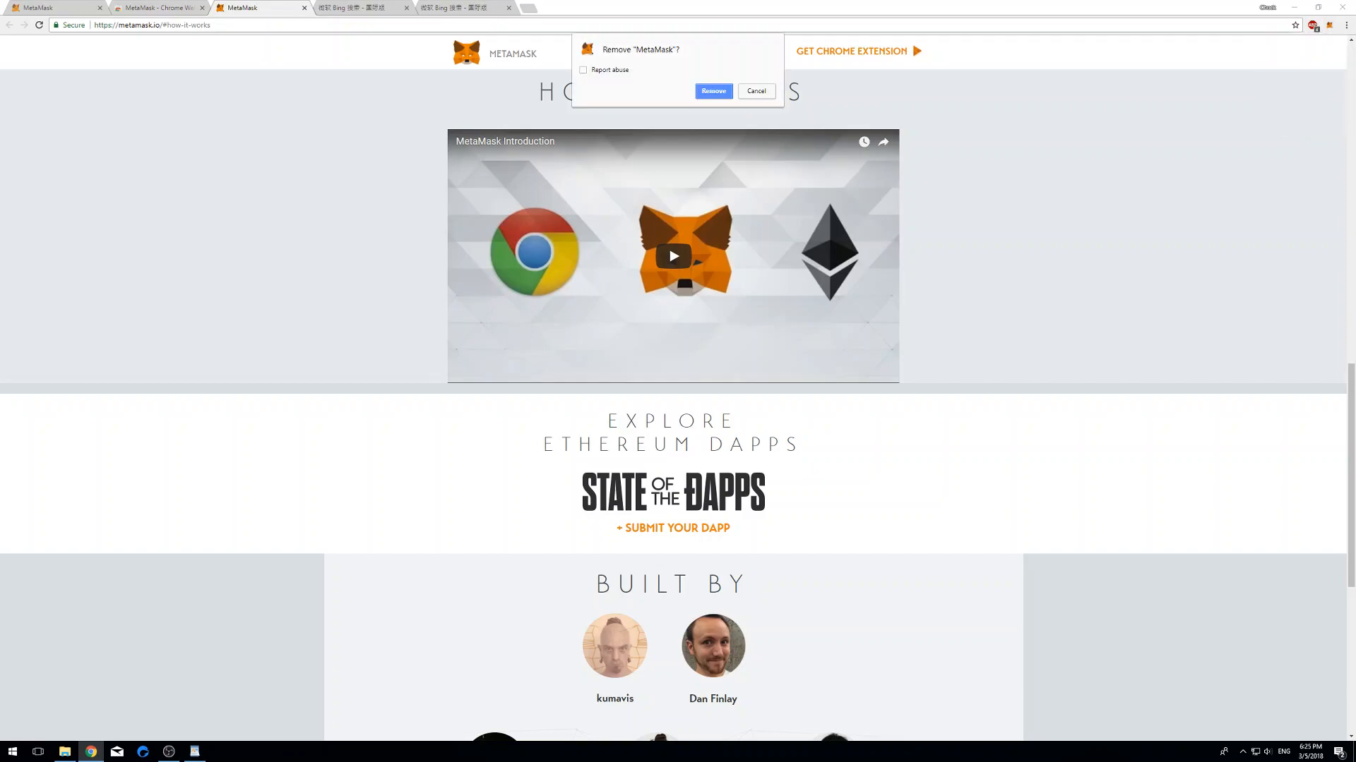
key("Return")
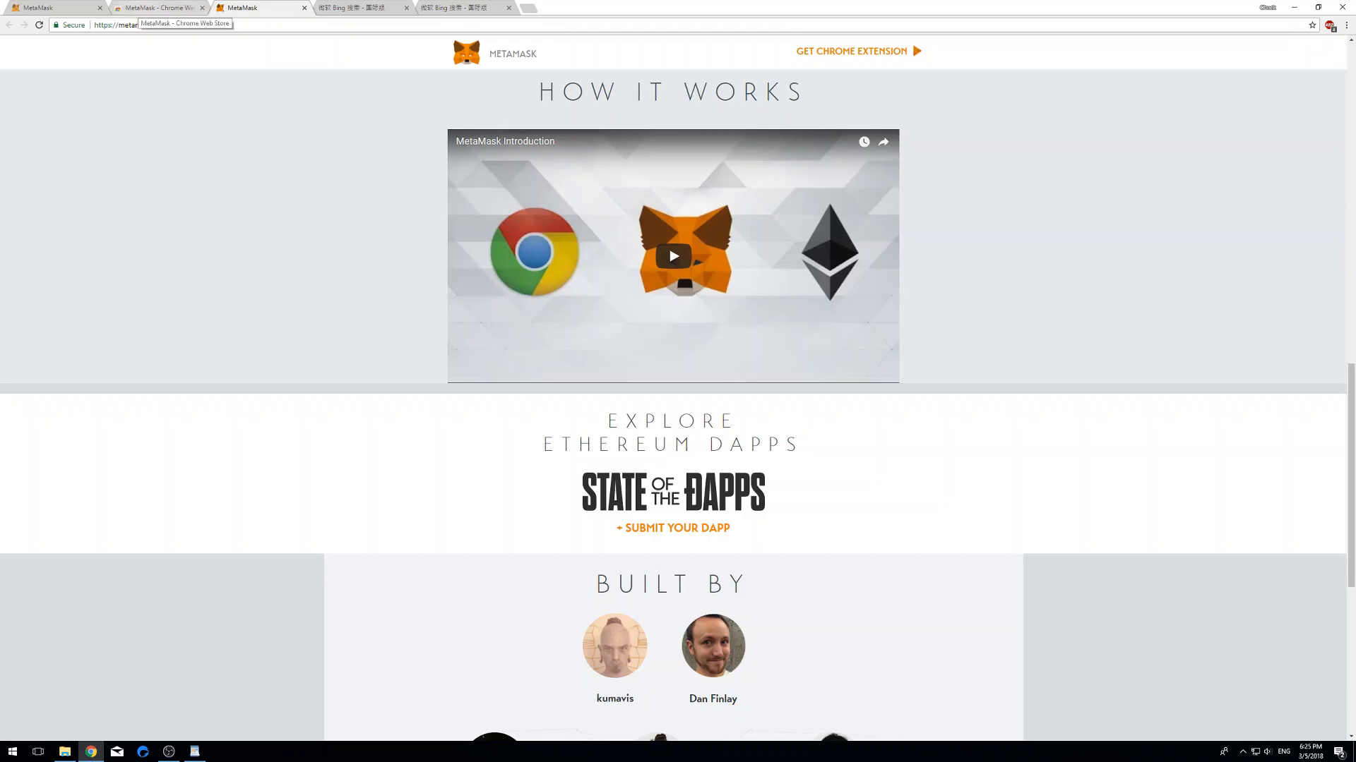
- Reinstall MetaMask from the Chrome Web Store, then show the Bing tab holding the seed phrase
left_click(140, 7)
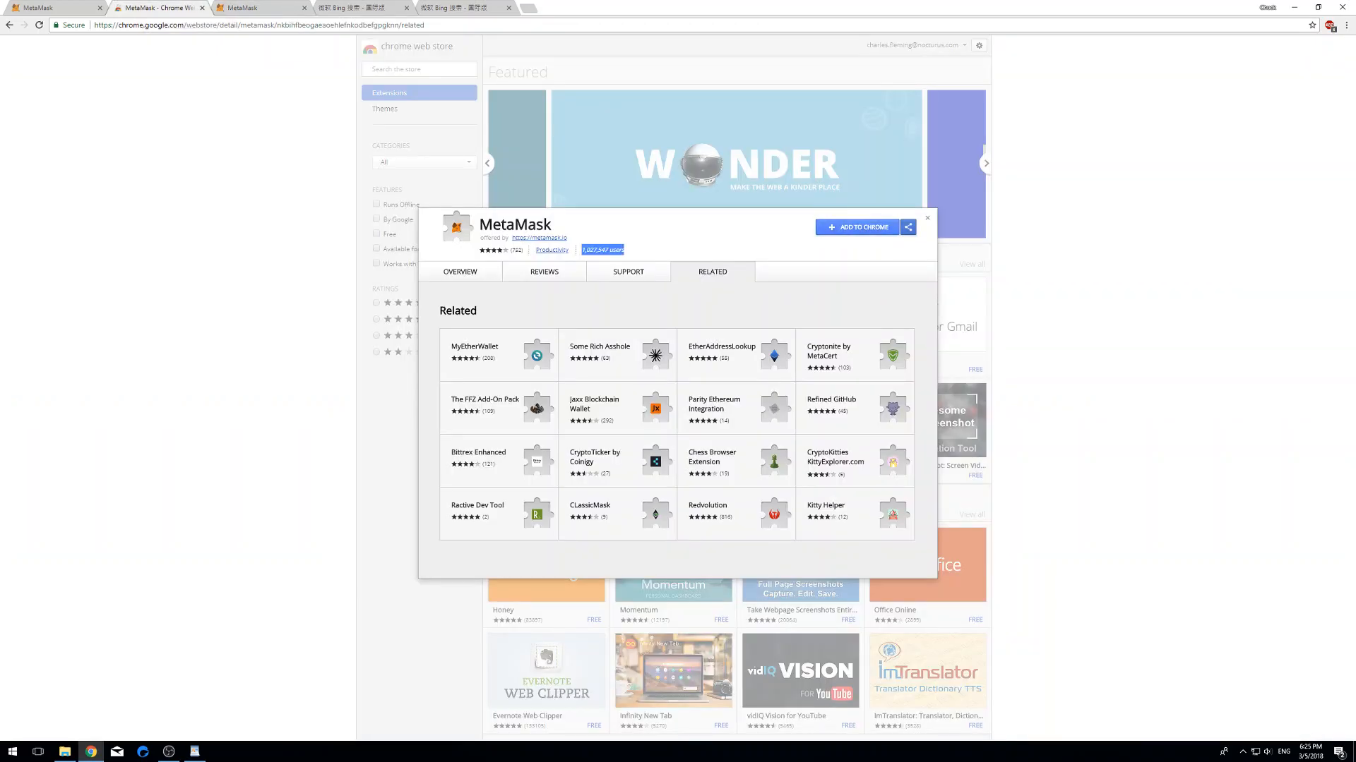
left_click(857, 226)
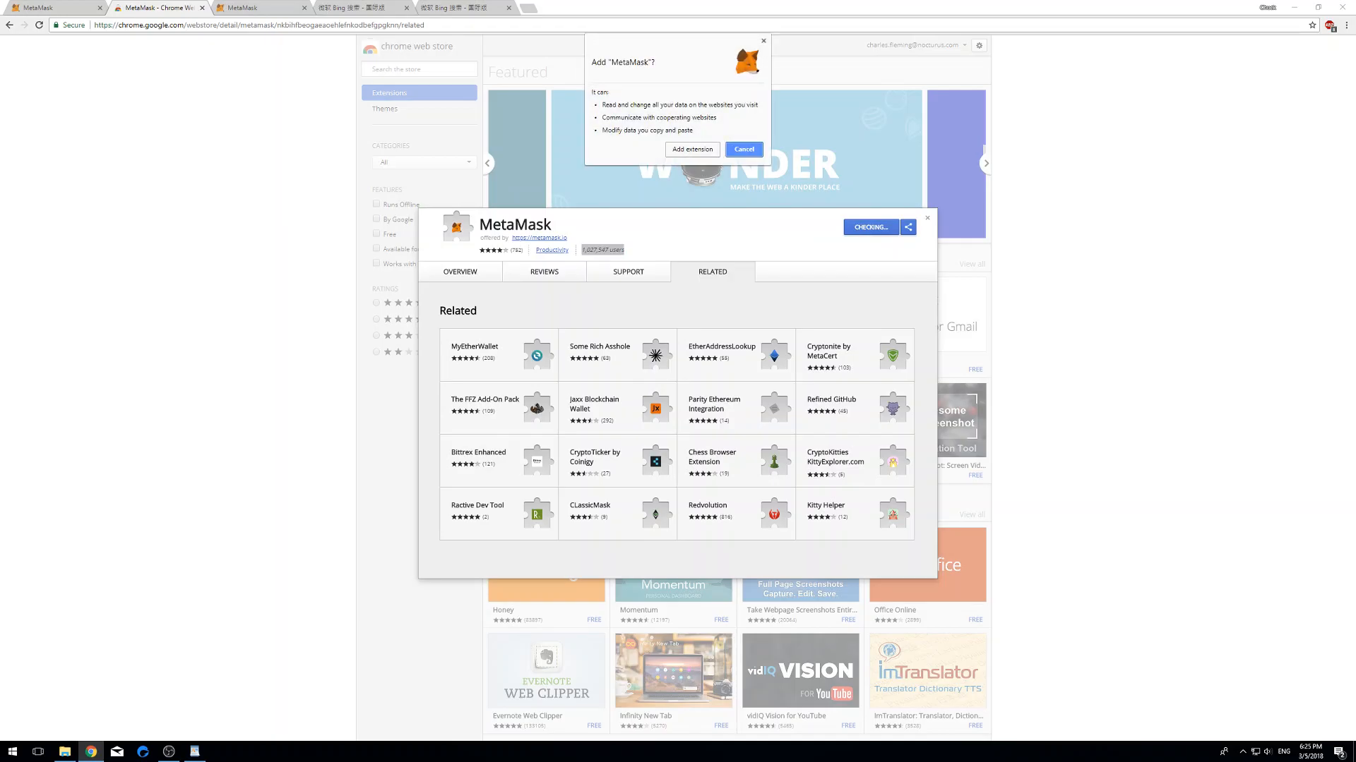
left_click(691, 150)
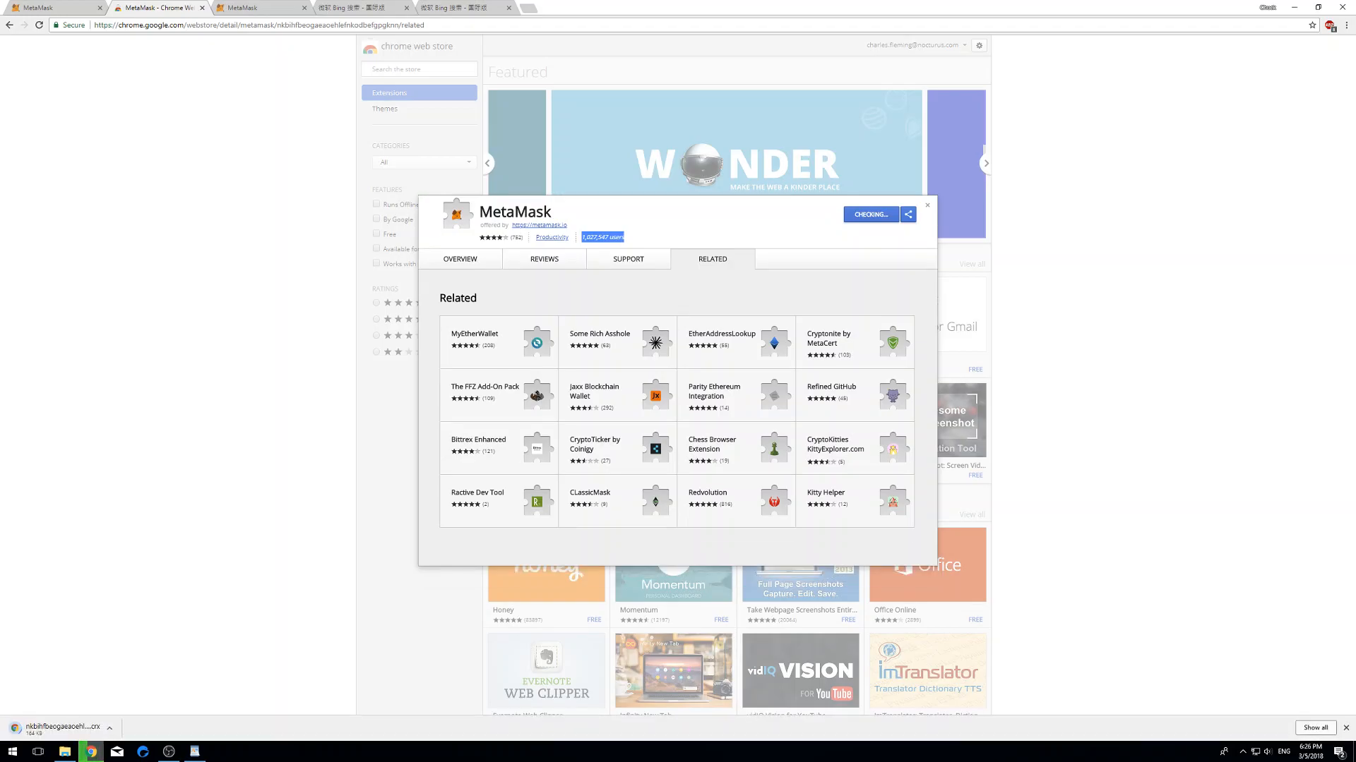
left_click(352, 8)
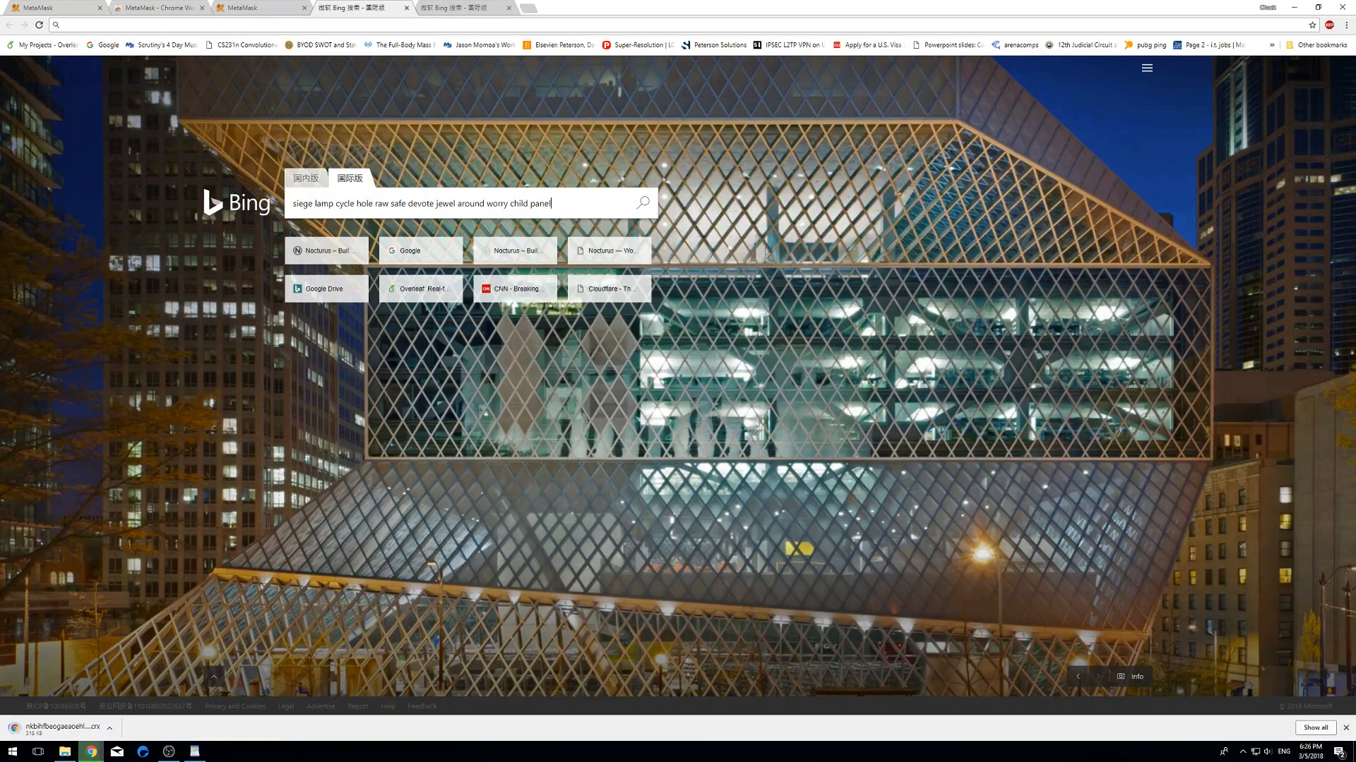
- Select the whole seed phrase in the Bing search box, then view the saved-address tab
left_click_drag(554, 204, 291, 204)
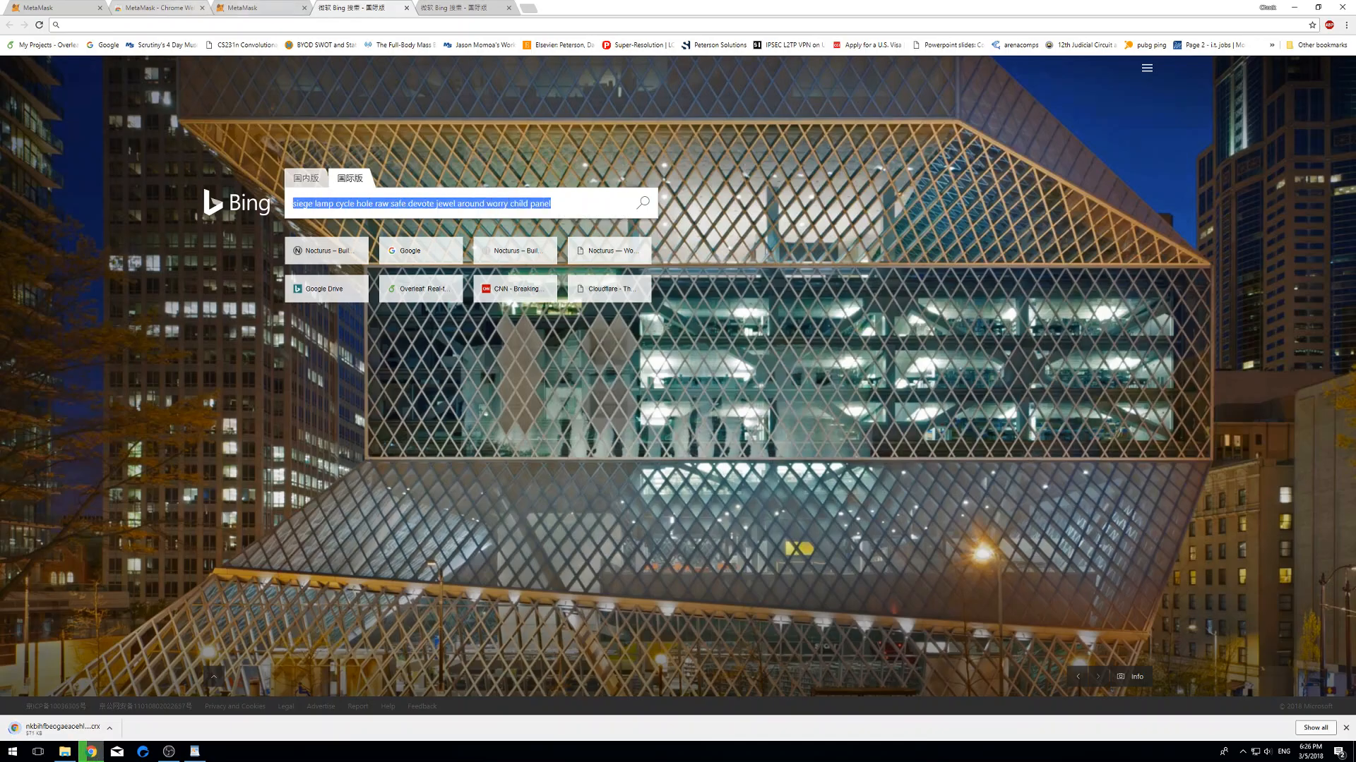
left_click(452, 8)
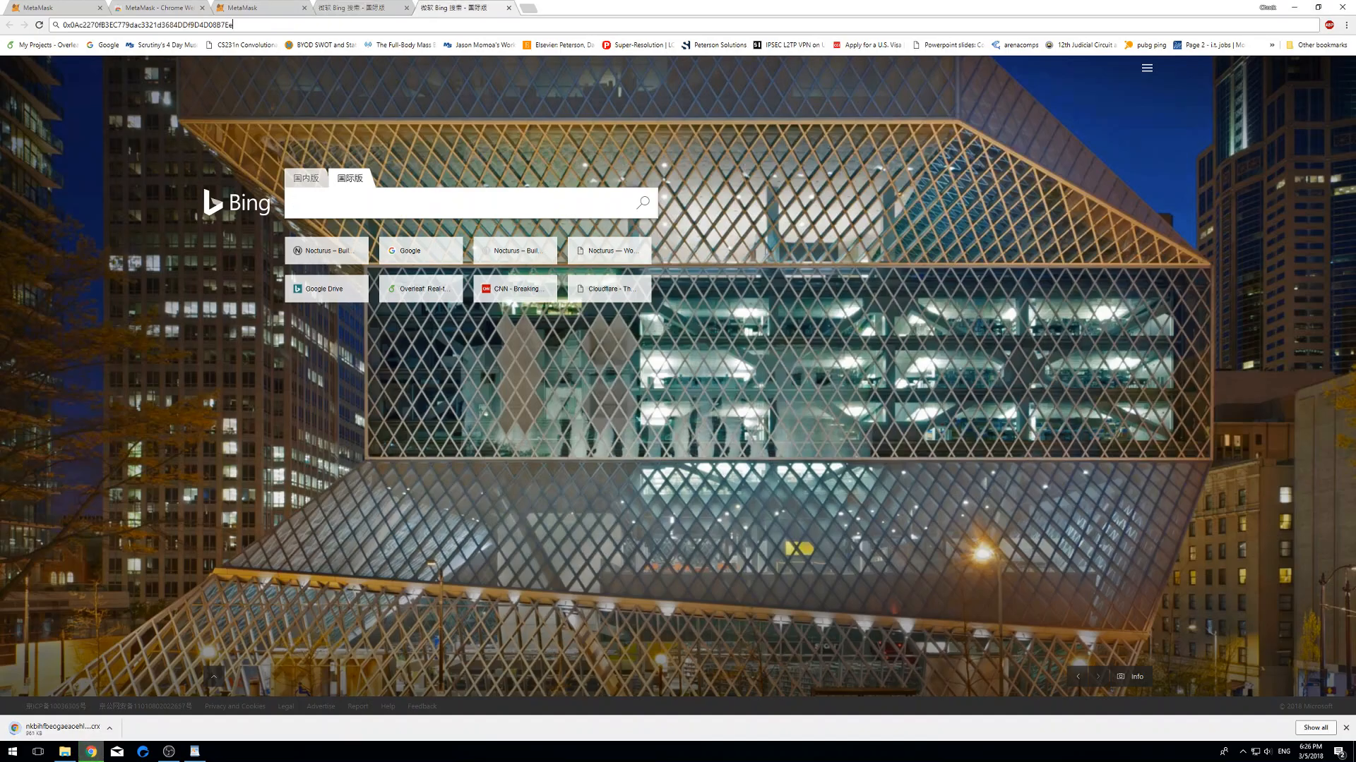
- Check the metamask.io and Web Store tabs, then launch the reinstalled MetaMask from its toolbar fox icon
left_click(244, 8)
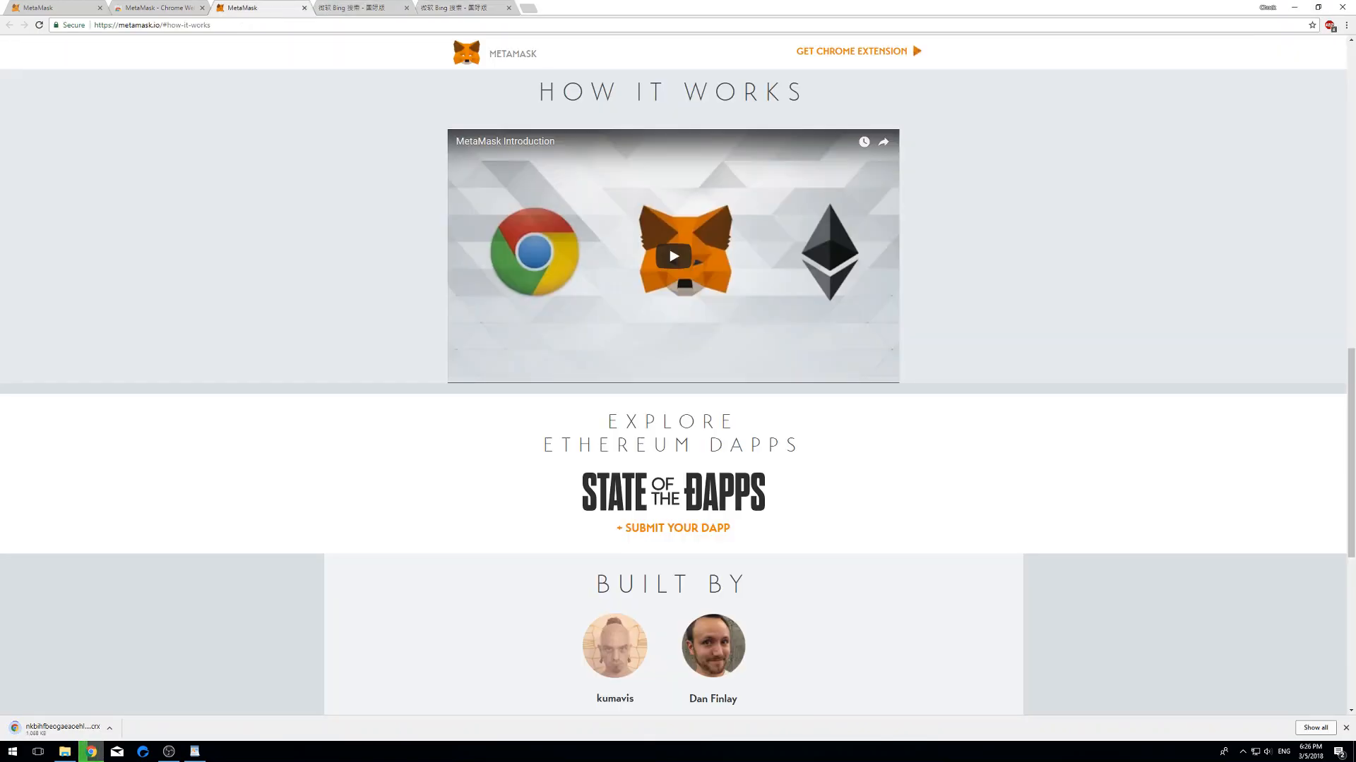
left_click(159, 8)
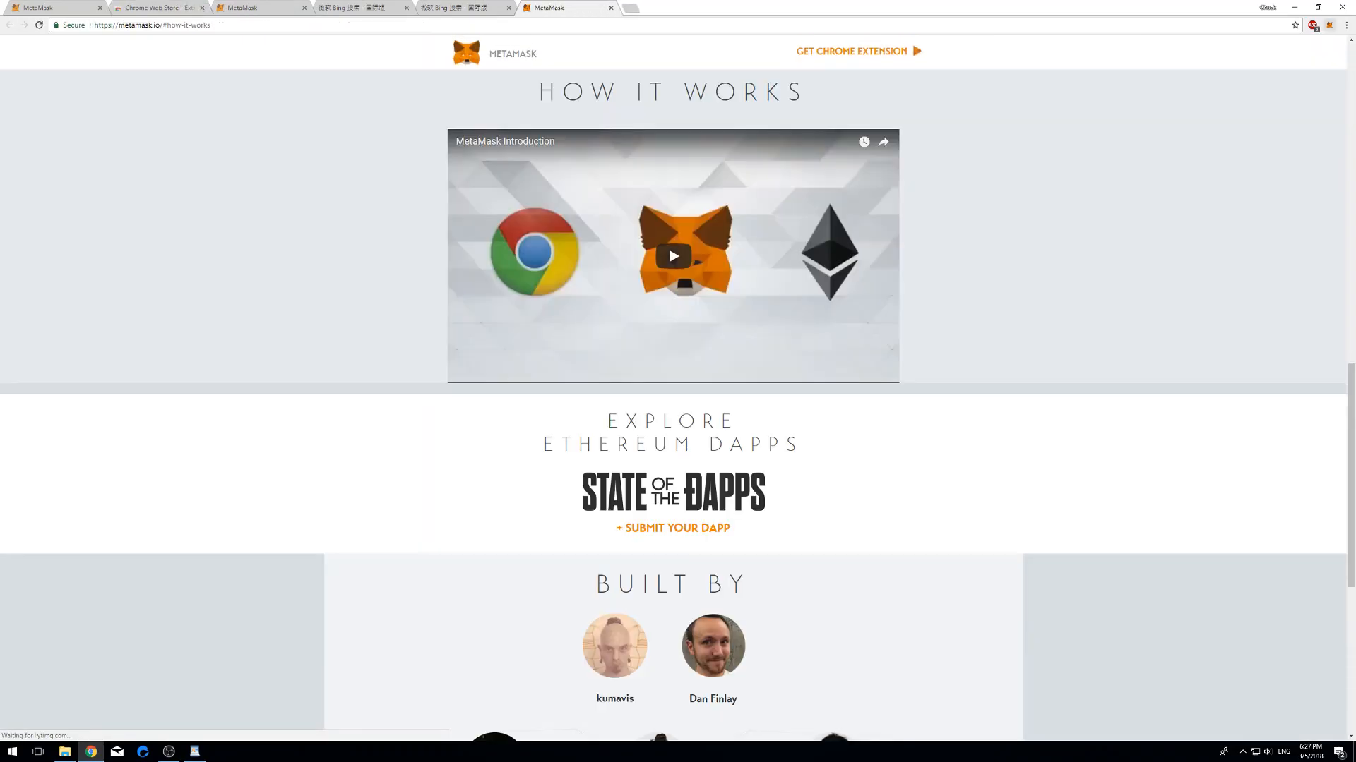
left_click(1329, 24)
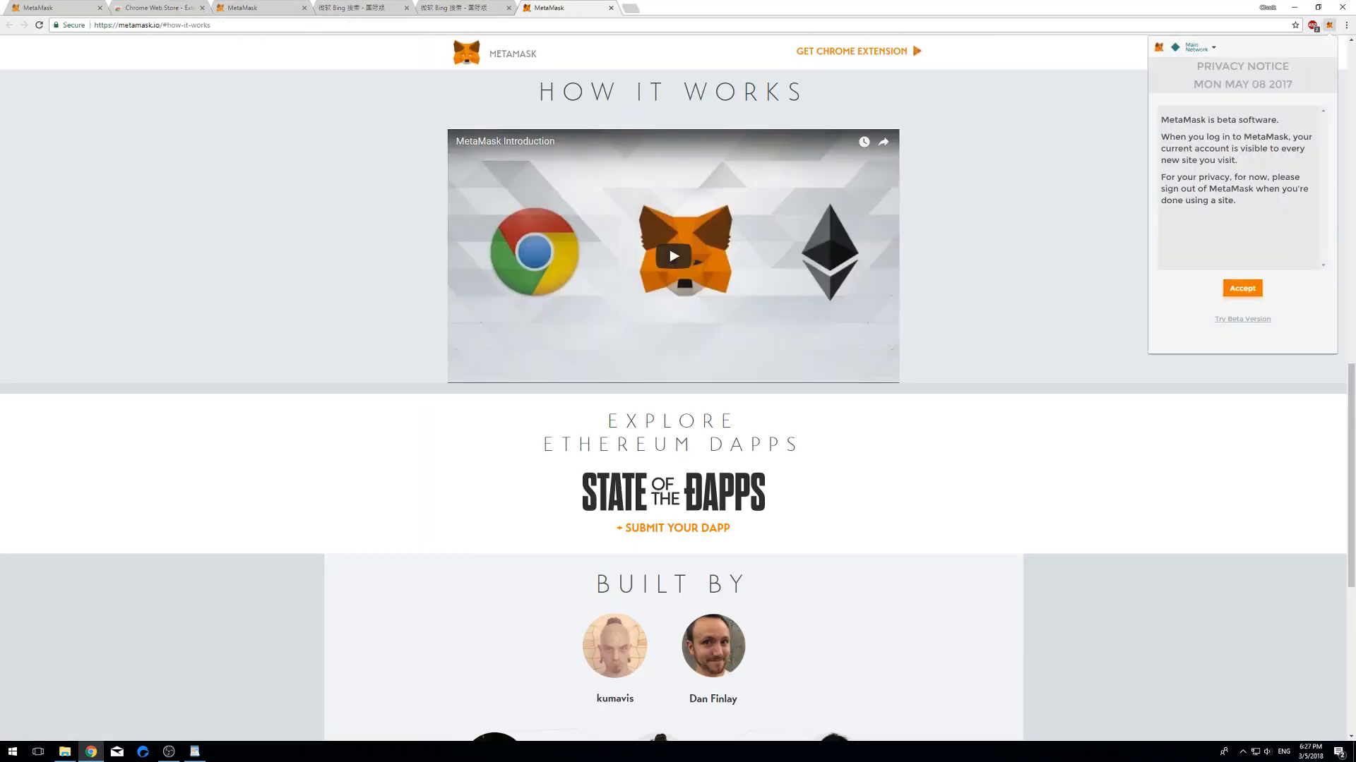
- Accept MetaMask's privacy notice and terms of use
left_click(1242, 288)
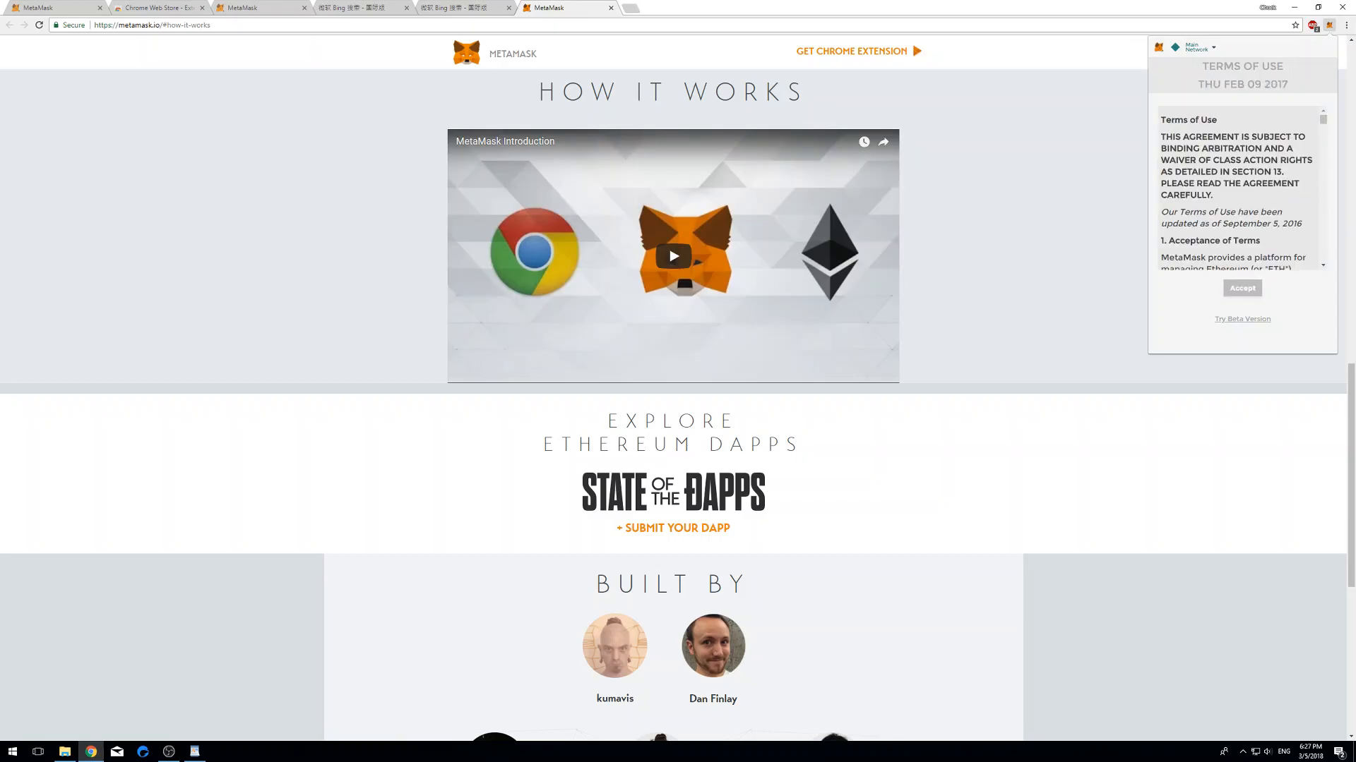
scroll(1237, 190, "down", 15)
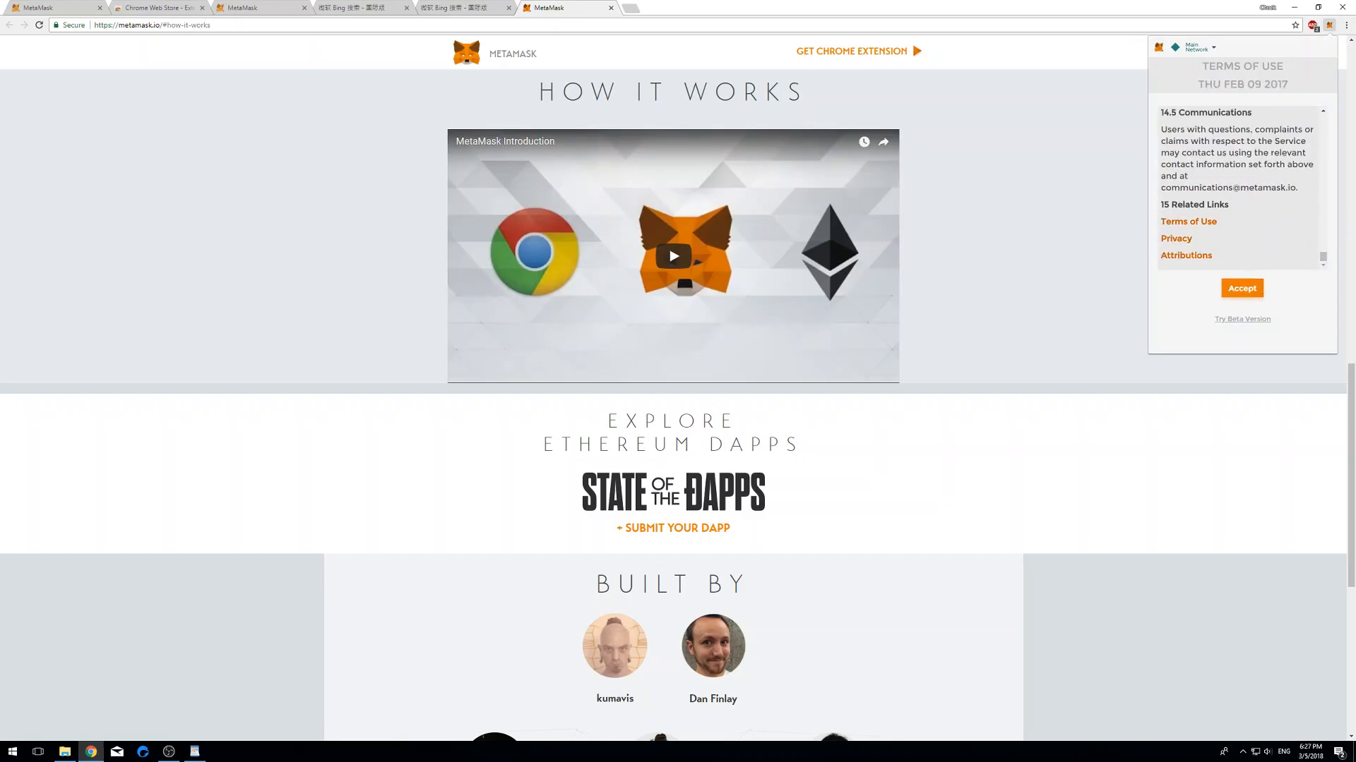
left_click(1241, 288)
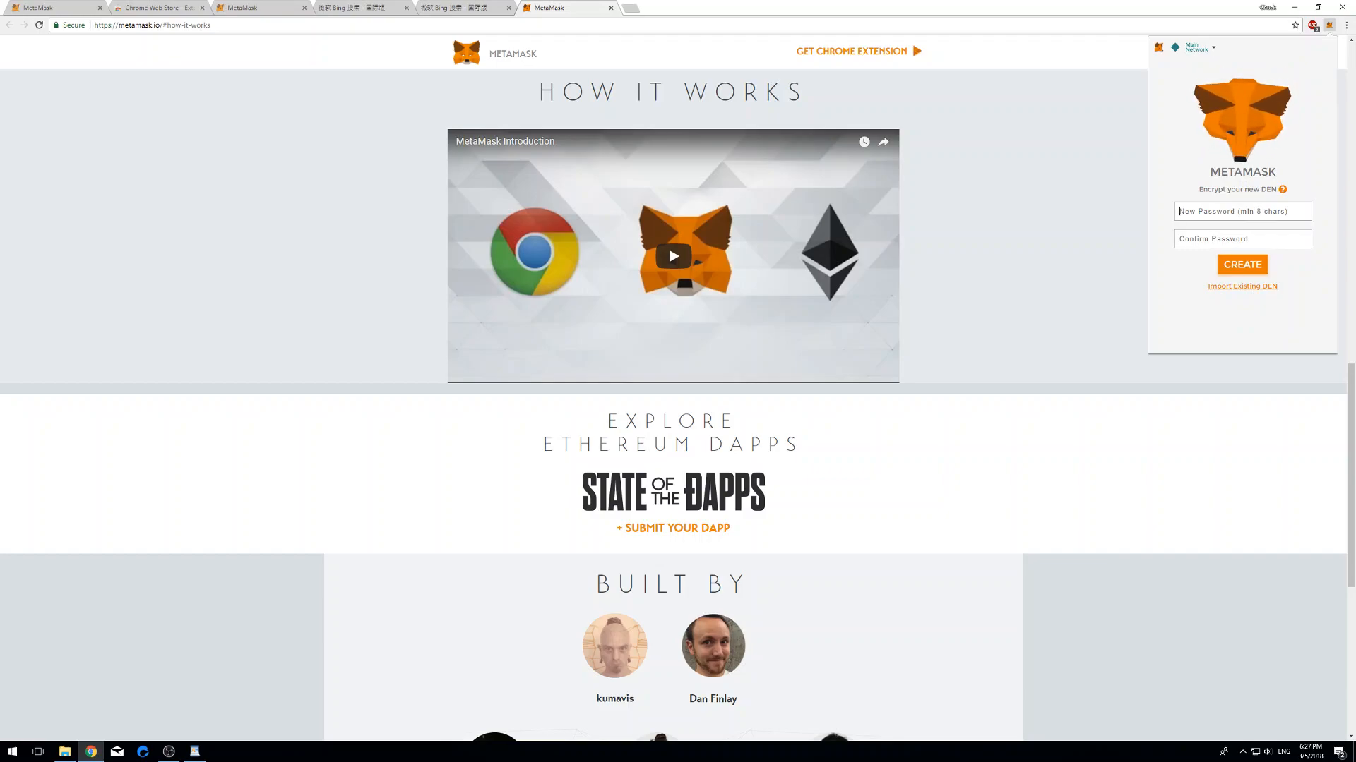
- Enter and confirm a new password, then create the new vault
type("•••••")
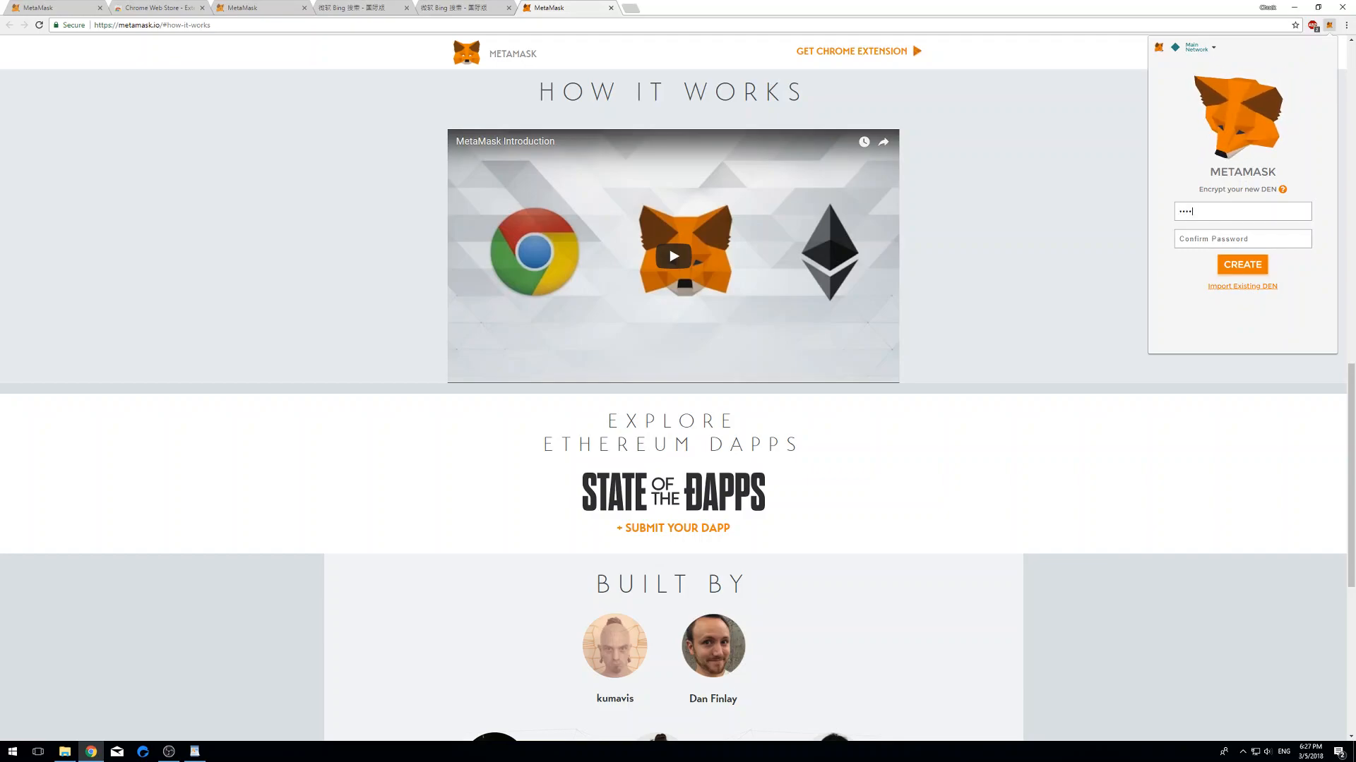
type("••••")
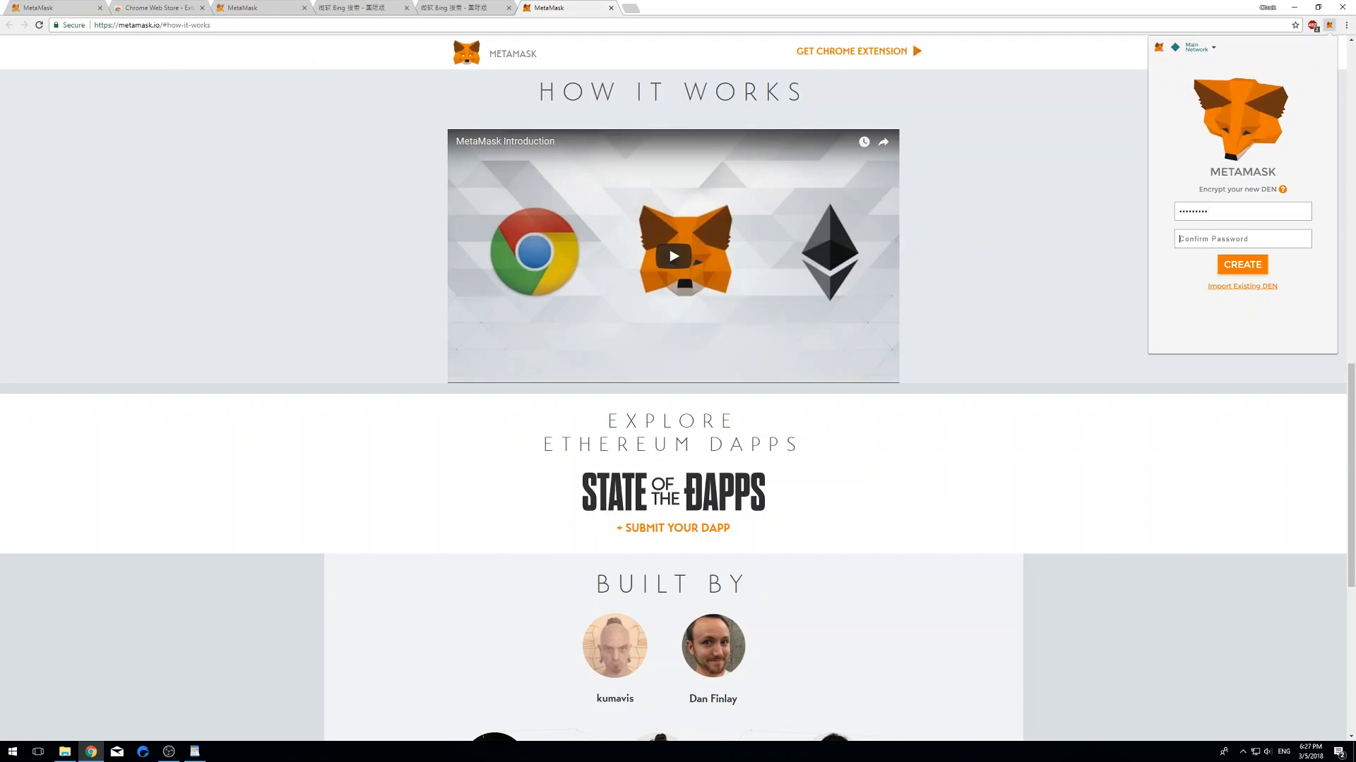
left_click(1243, 238)
type("•••••••")
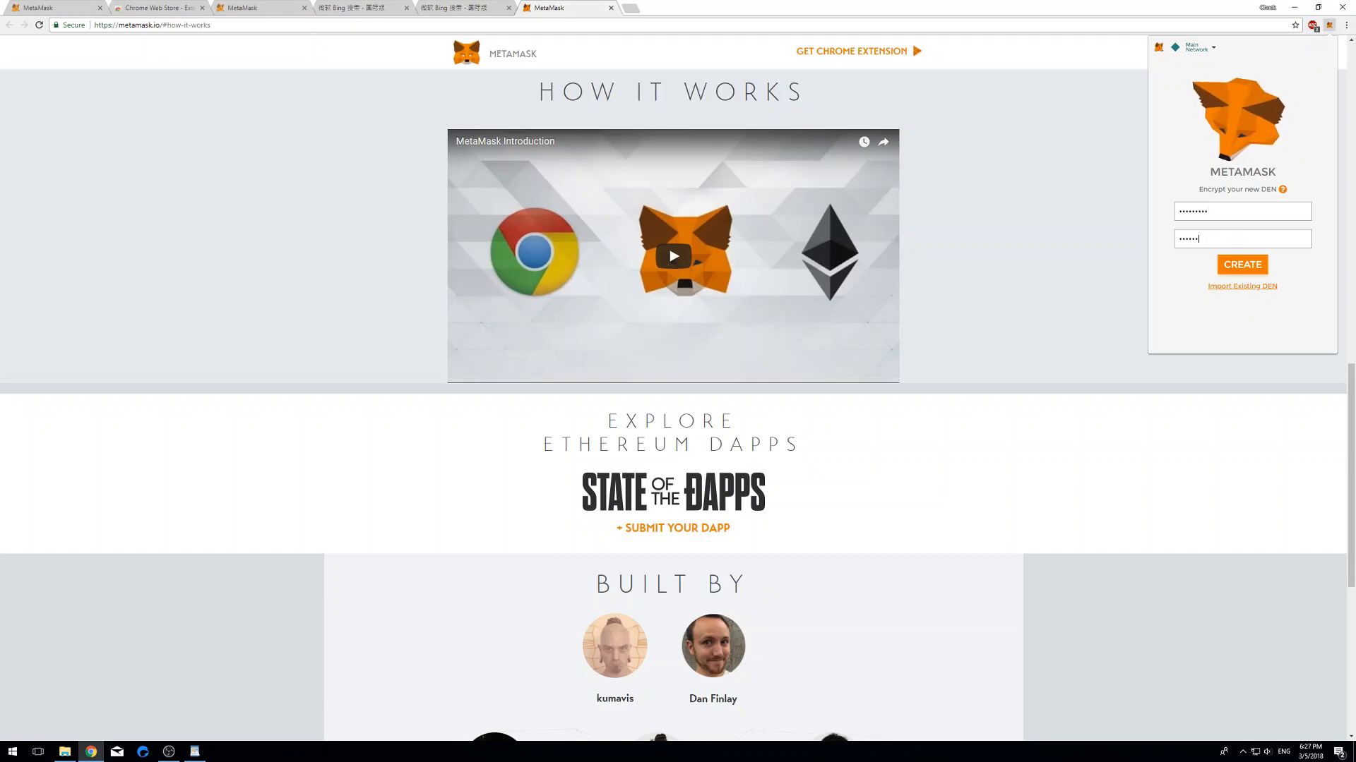
type("••")
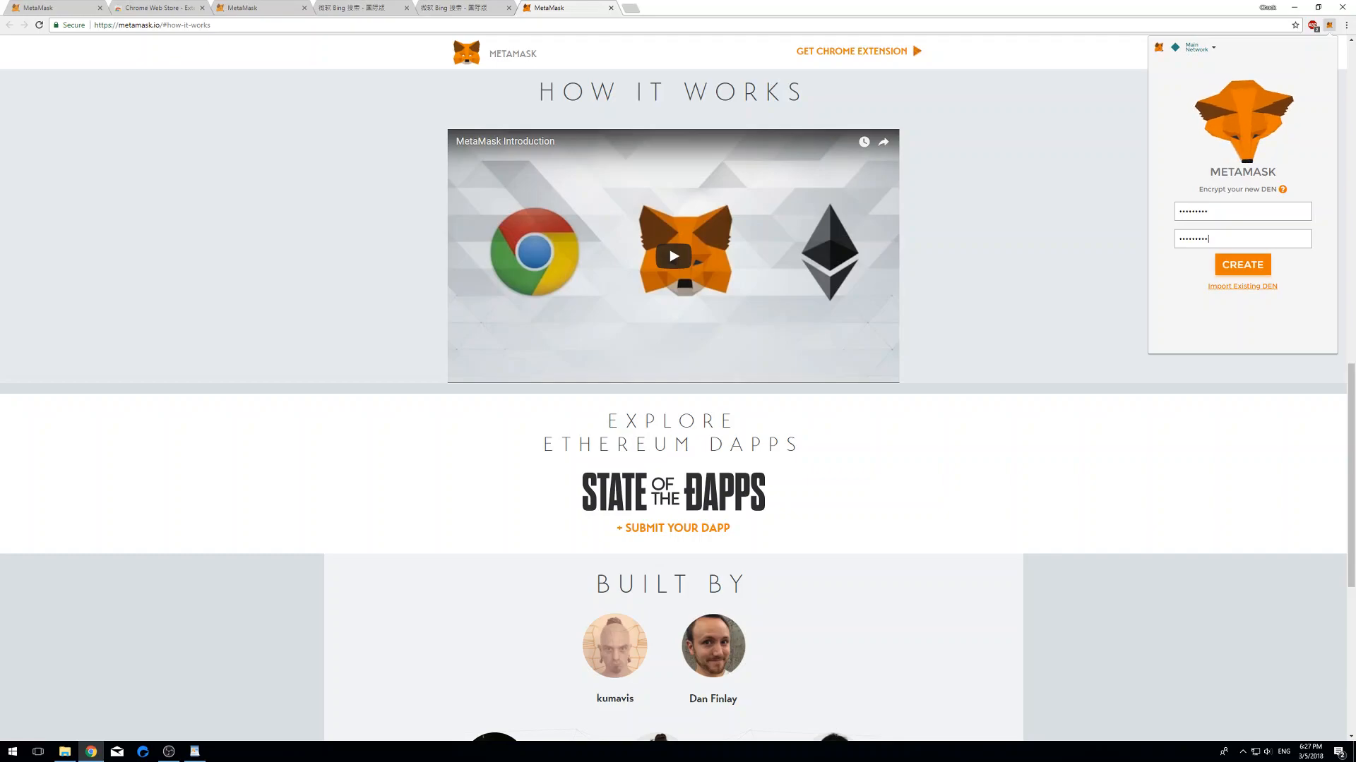
left_click(1243, 264)
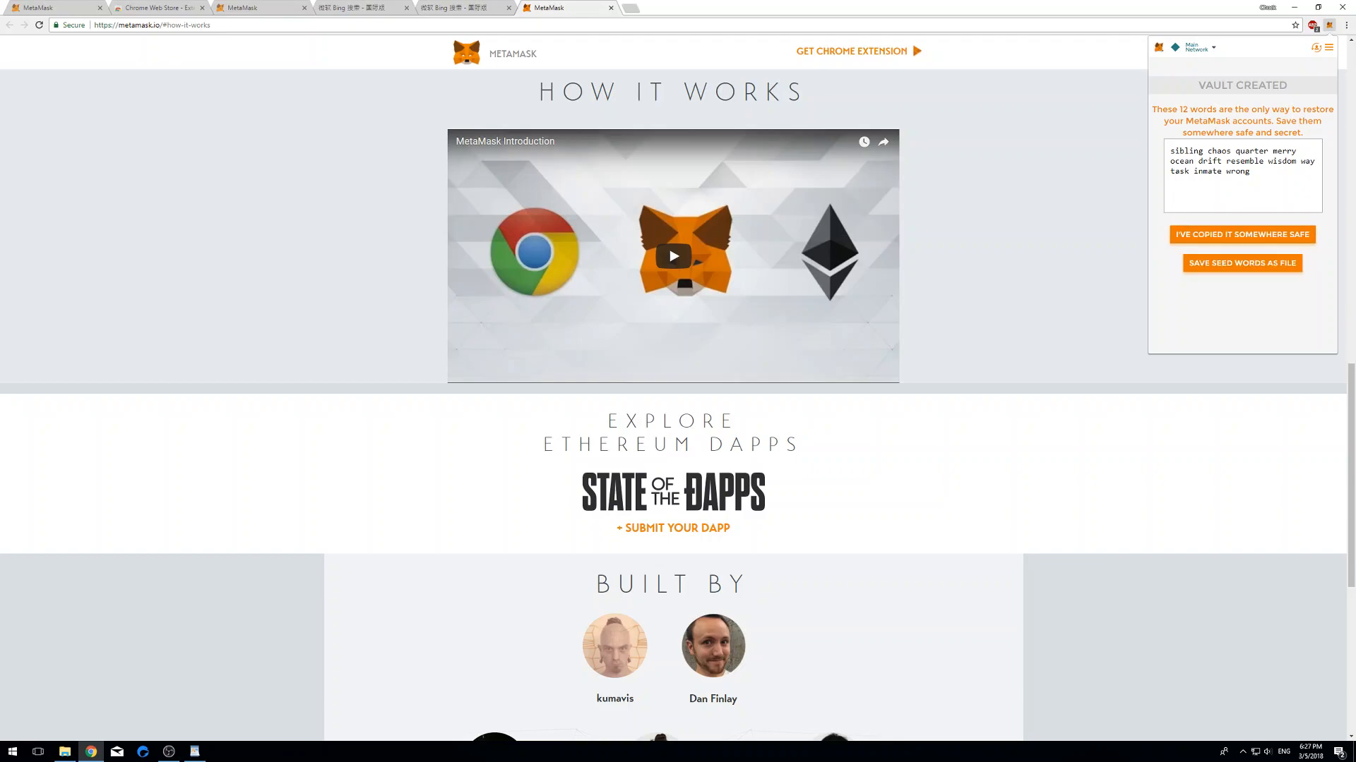
- Log out of the new vault and reach the Restore from seed phrase form, reopening it after one cancel
left_click(1328, 48)
left_click(1296, 91)
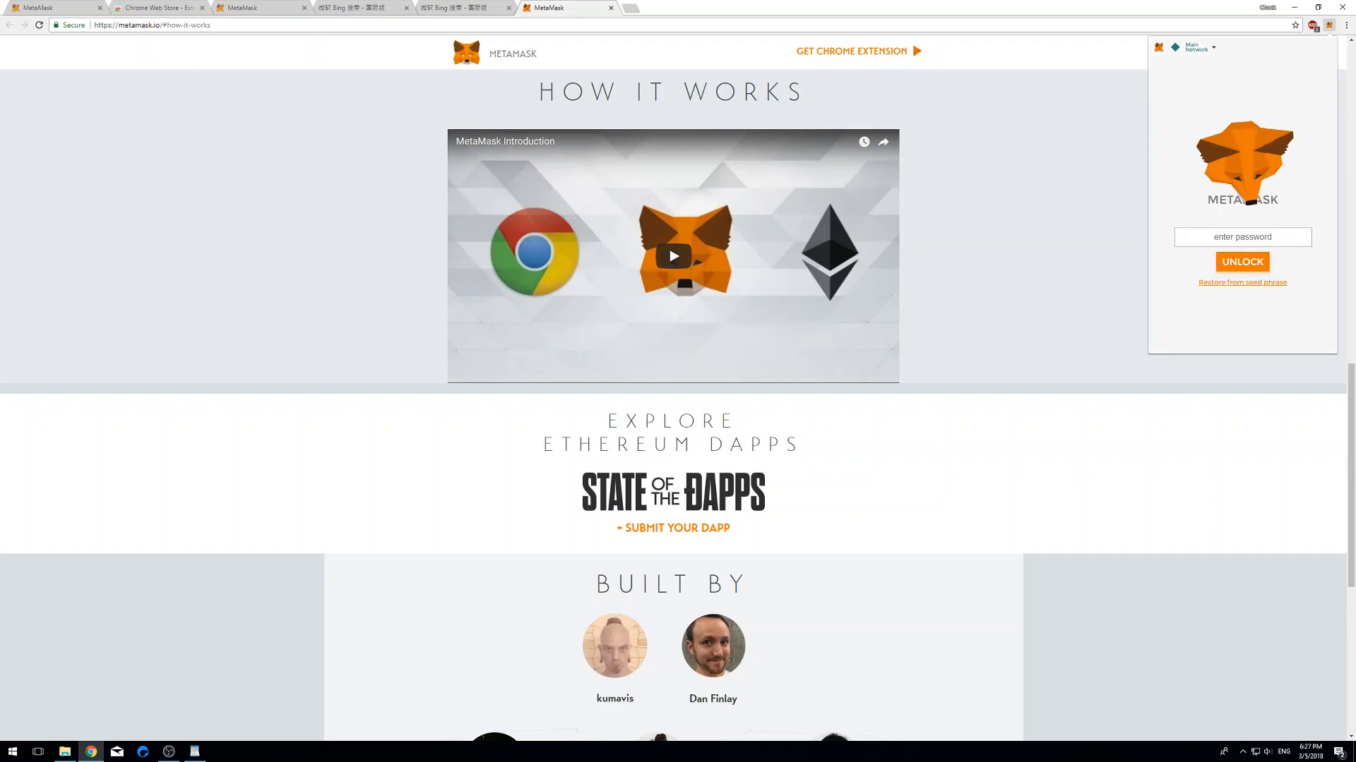
left_click(1242, 283)
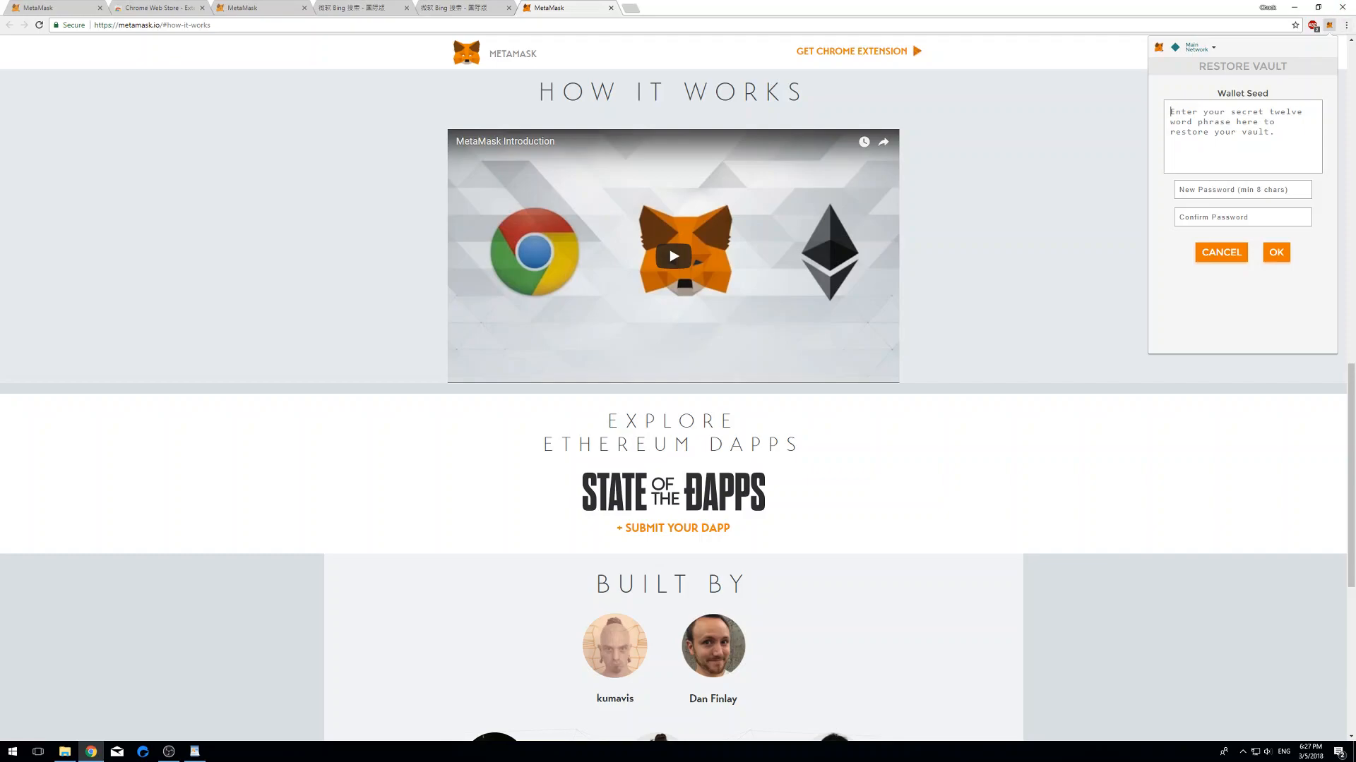
left_click(1220, 252)
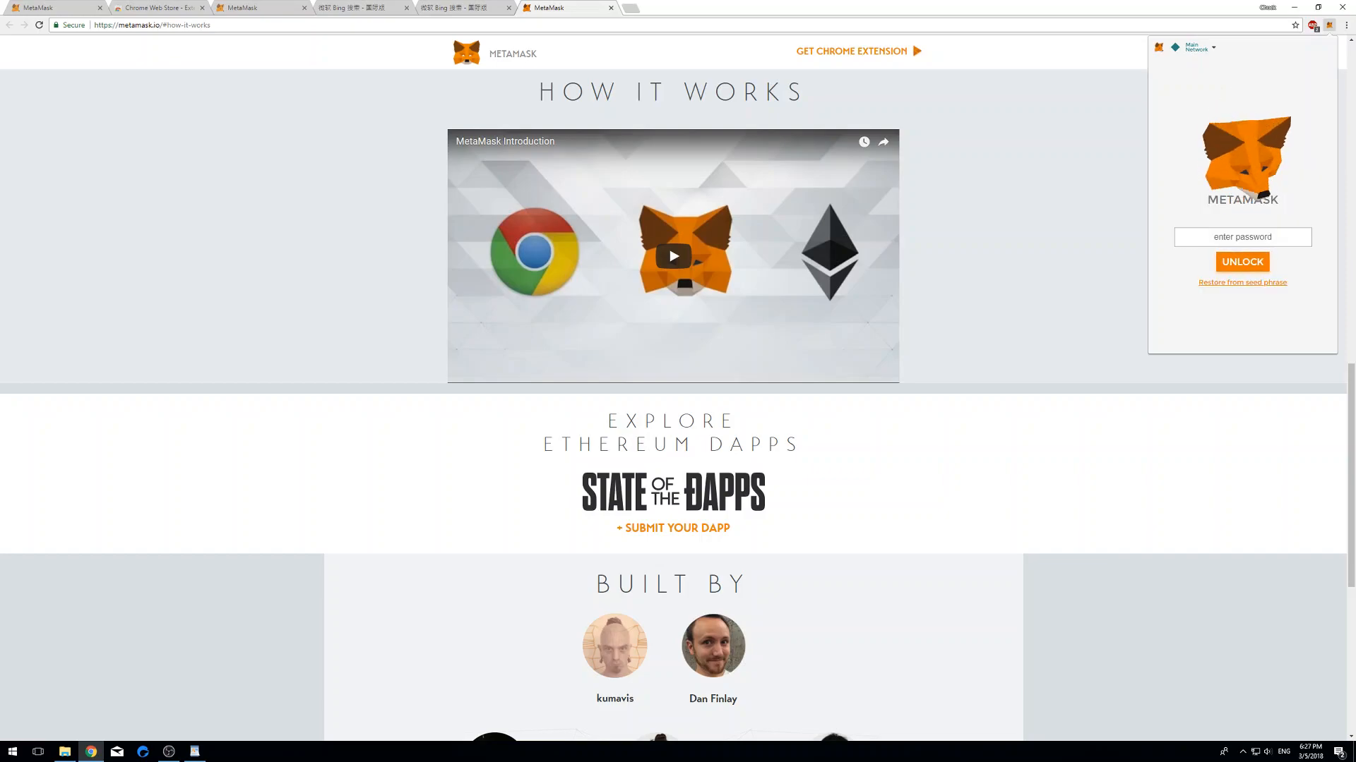
left_click(1242, 283)
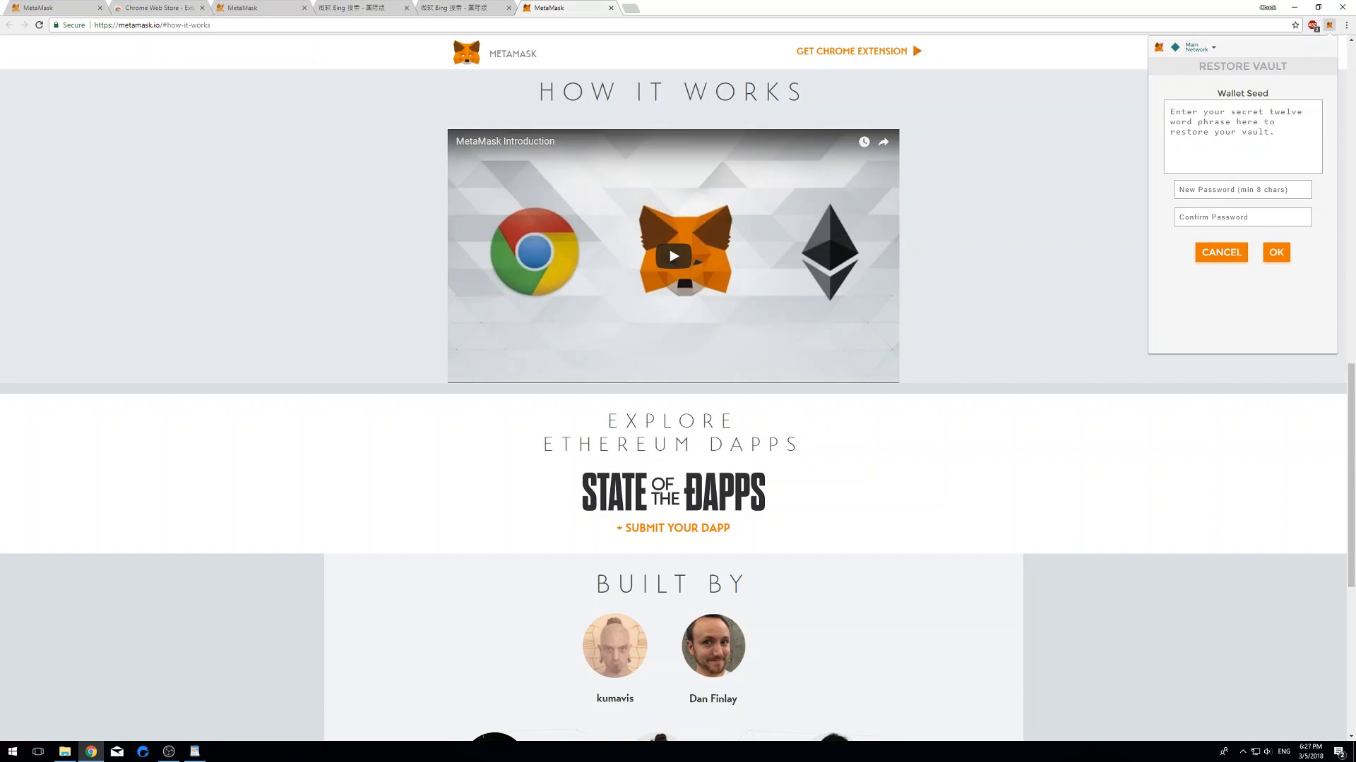
- Paste the saved seed phrase, set and confirm a new password, restore the vault, and acknowledge the seed words
key("ctrl+v")
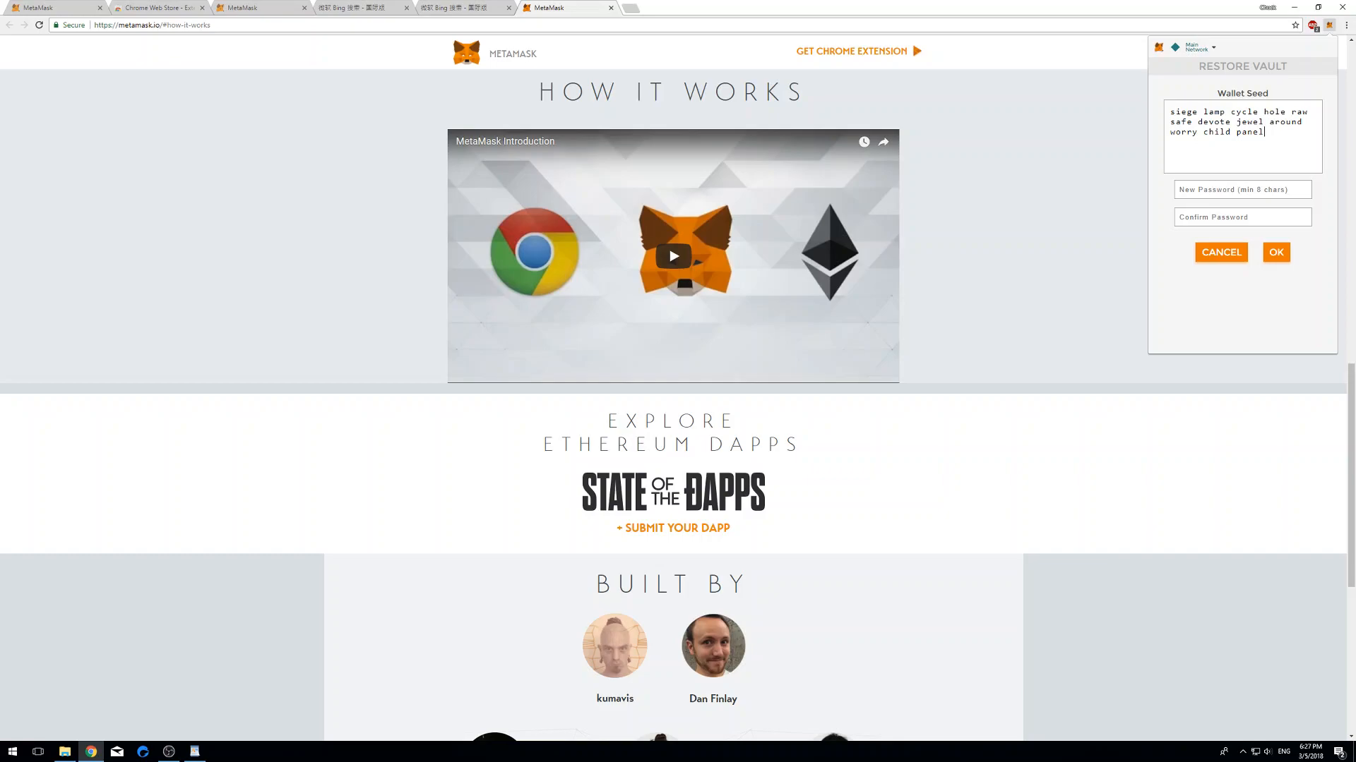
type("••")
key("Tab")
type("•••")
left_click(1276, 252)
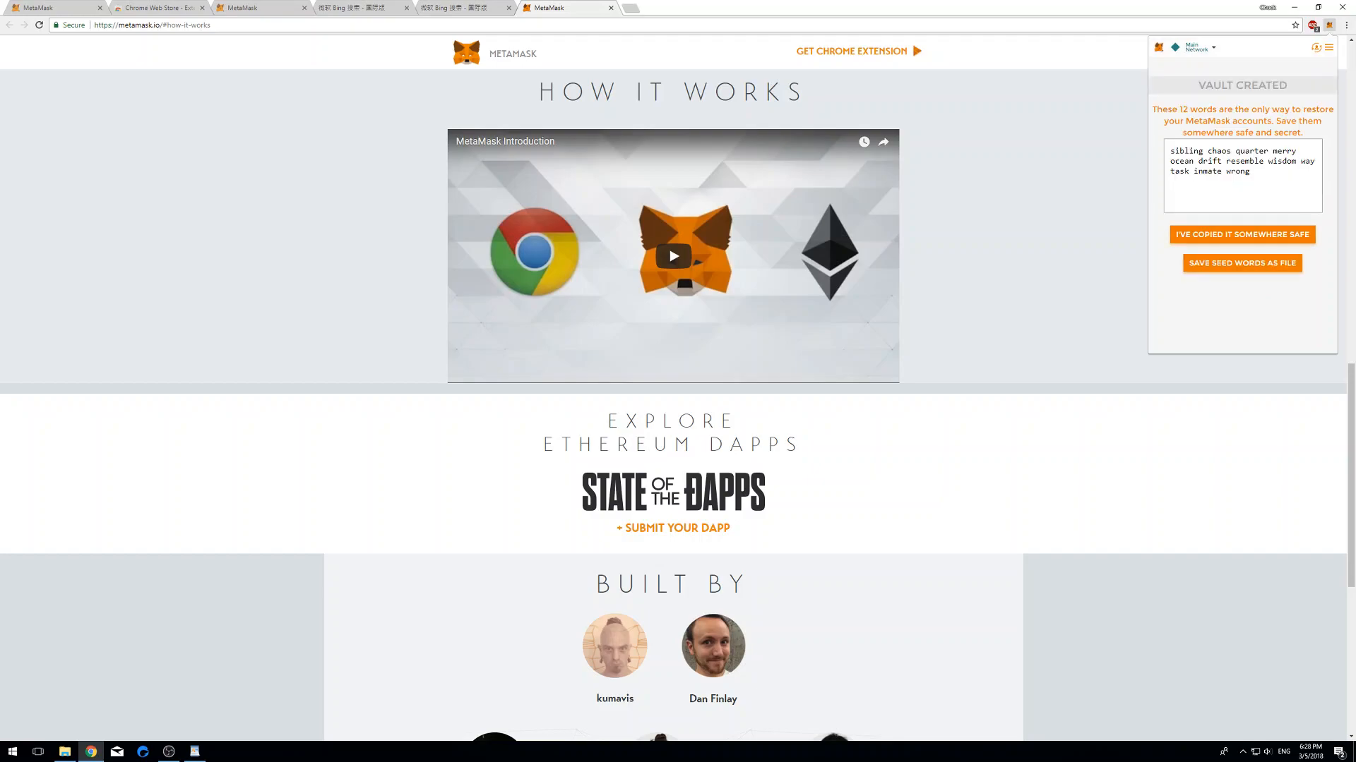
left_click(1242, 235)
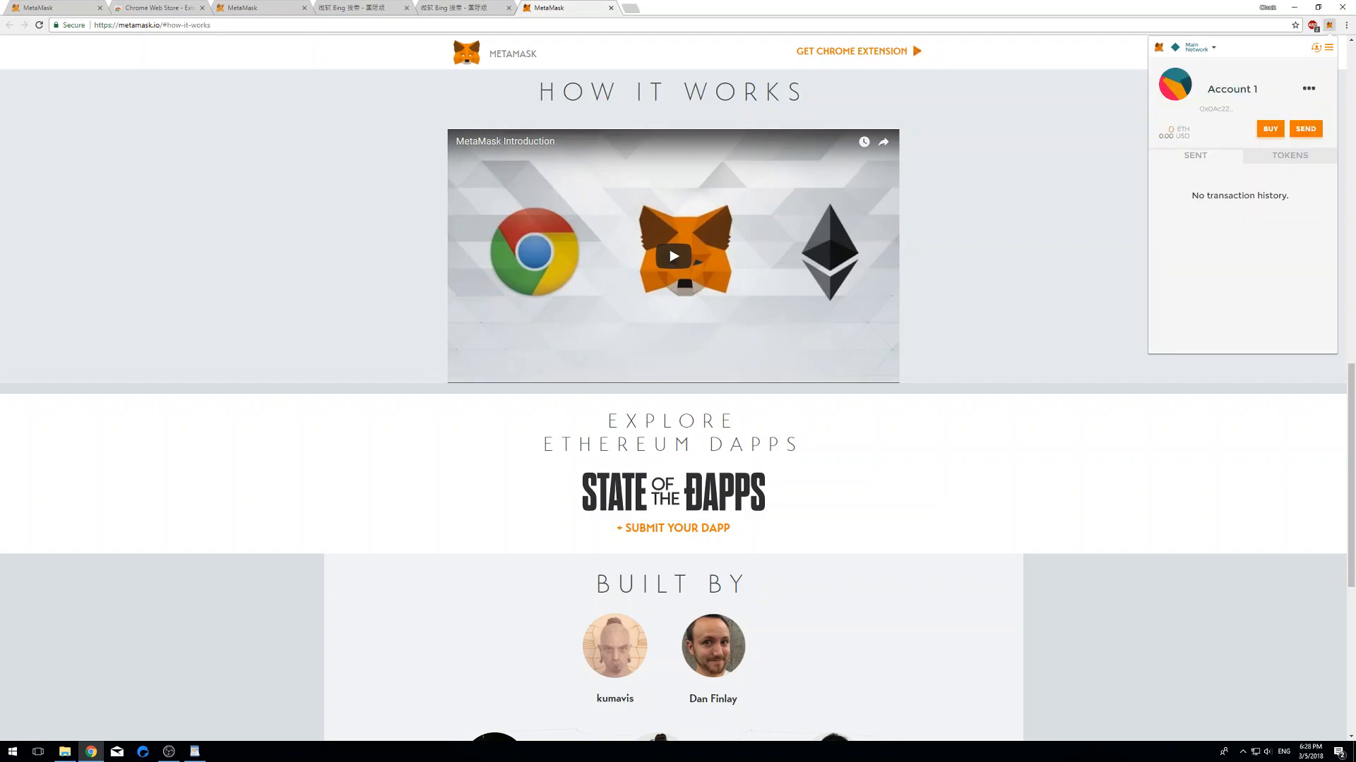
- Create Account 2 in the restored wallet, then switch back to Account 1
left_click(1316, 48)
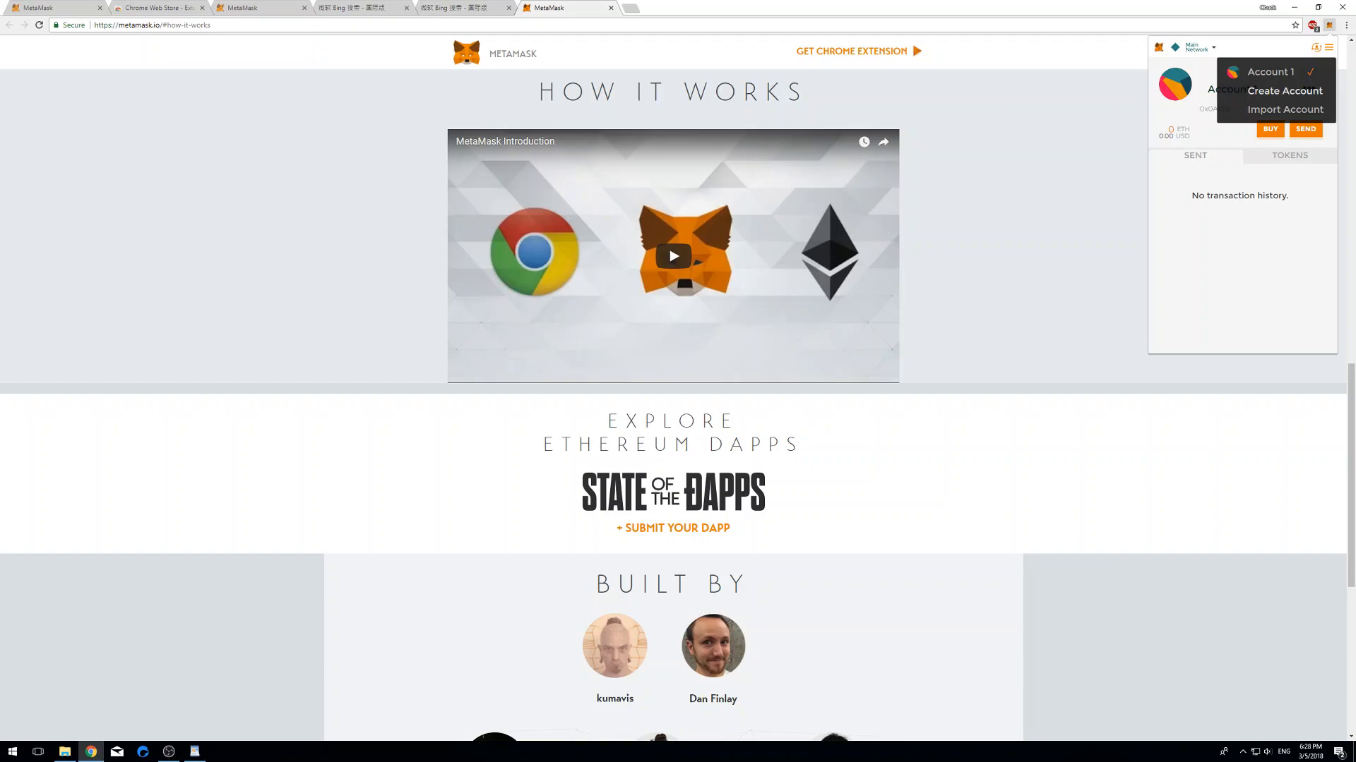
left_click(1284, 90)
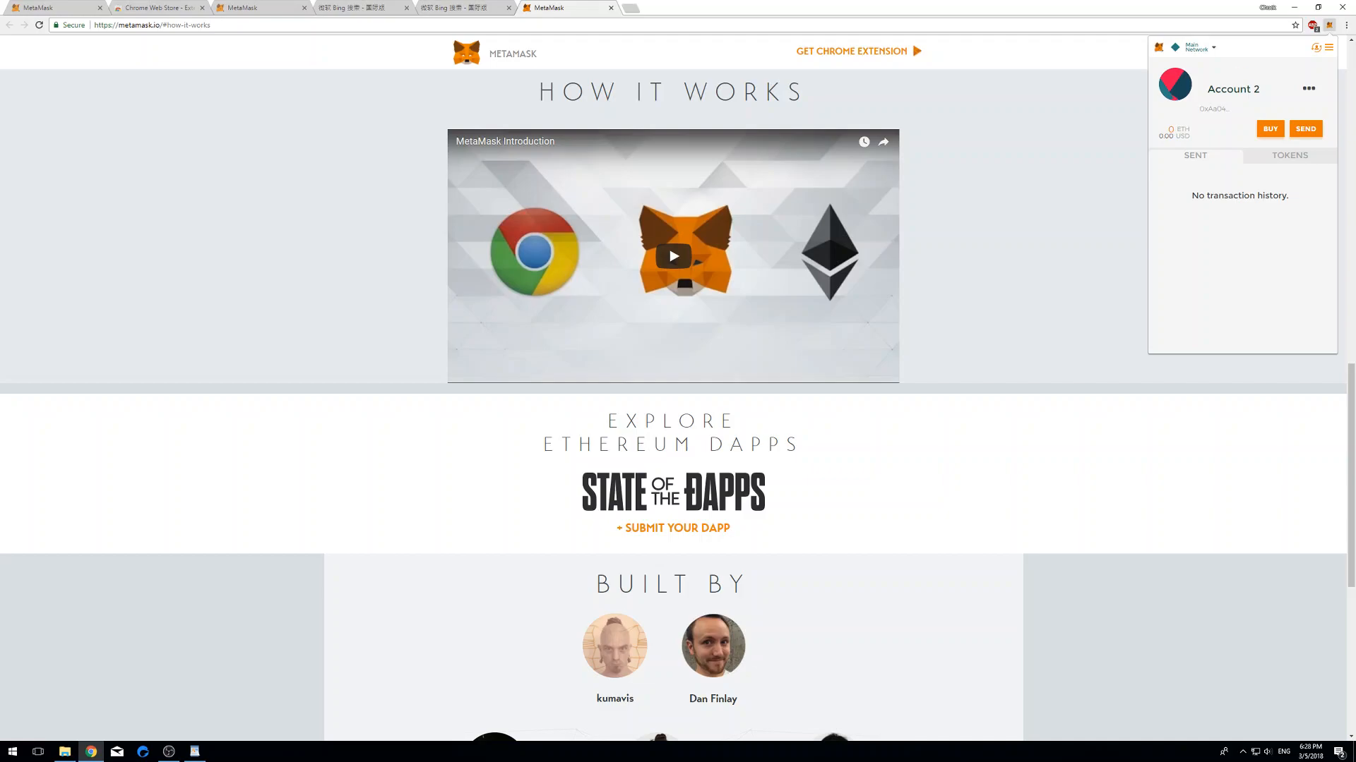
left_click(1316, 48)
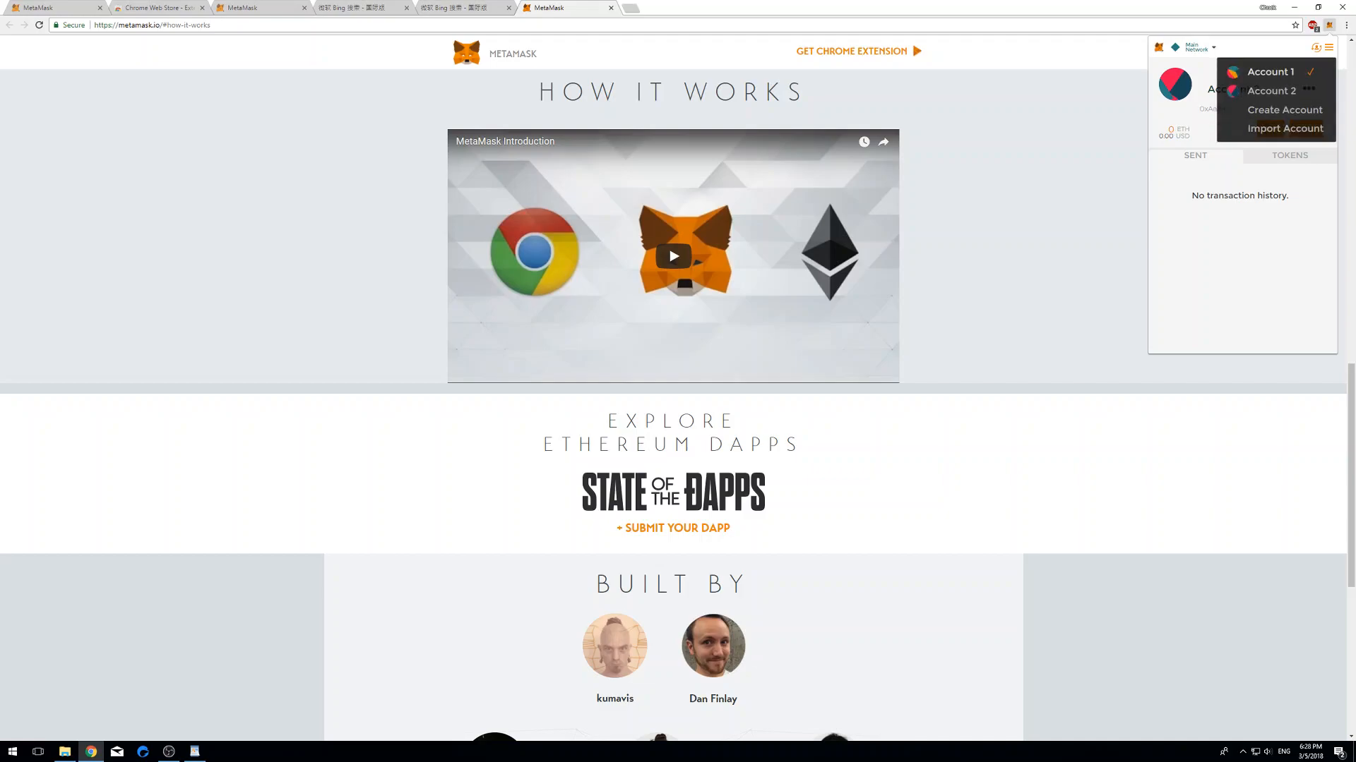
left_click(1271, 72)
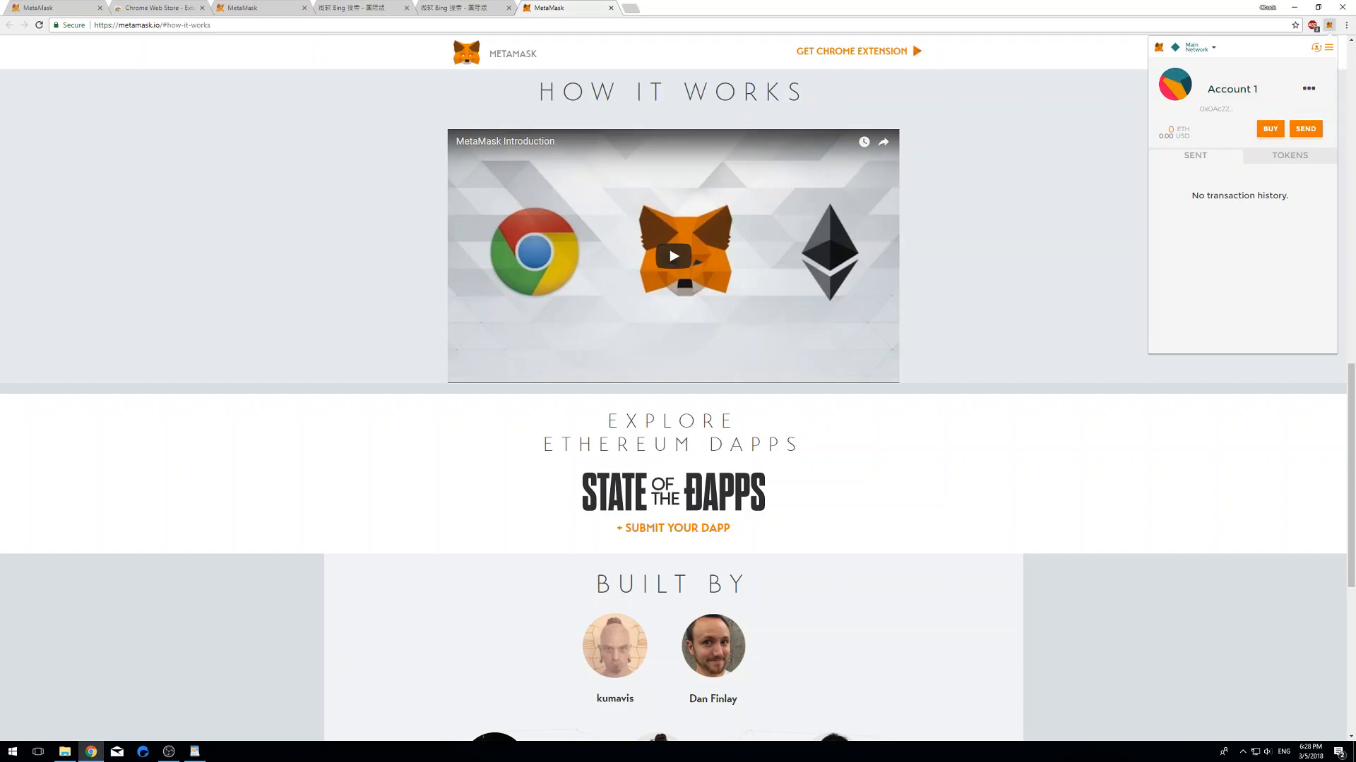
- Cycle through the Bing seed-phrase and wallet-address tabs, ending on the metamask.io How It Works tab
key("ctrl+shift+Tab")
key("ctrl+shift+Tab")
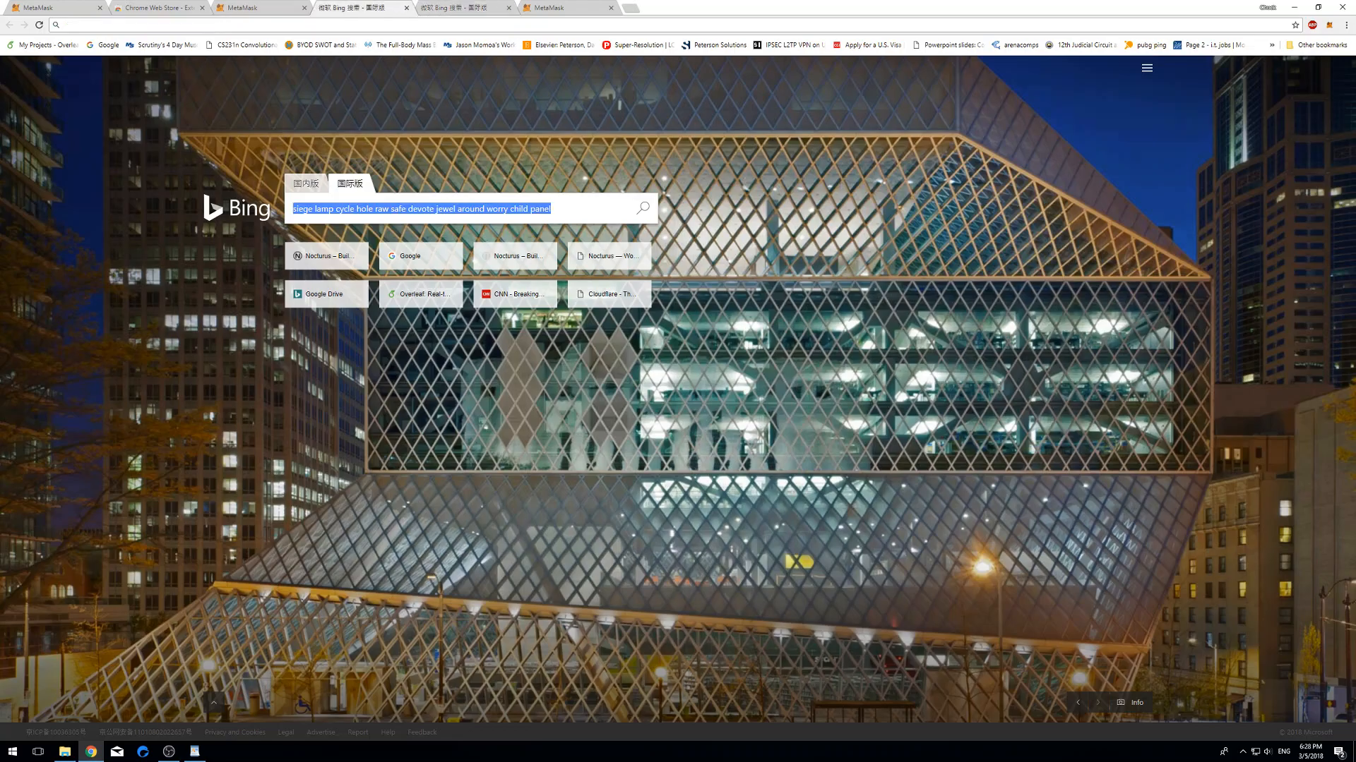
key("ctrl+Tab")
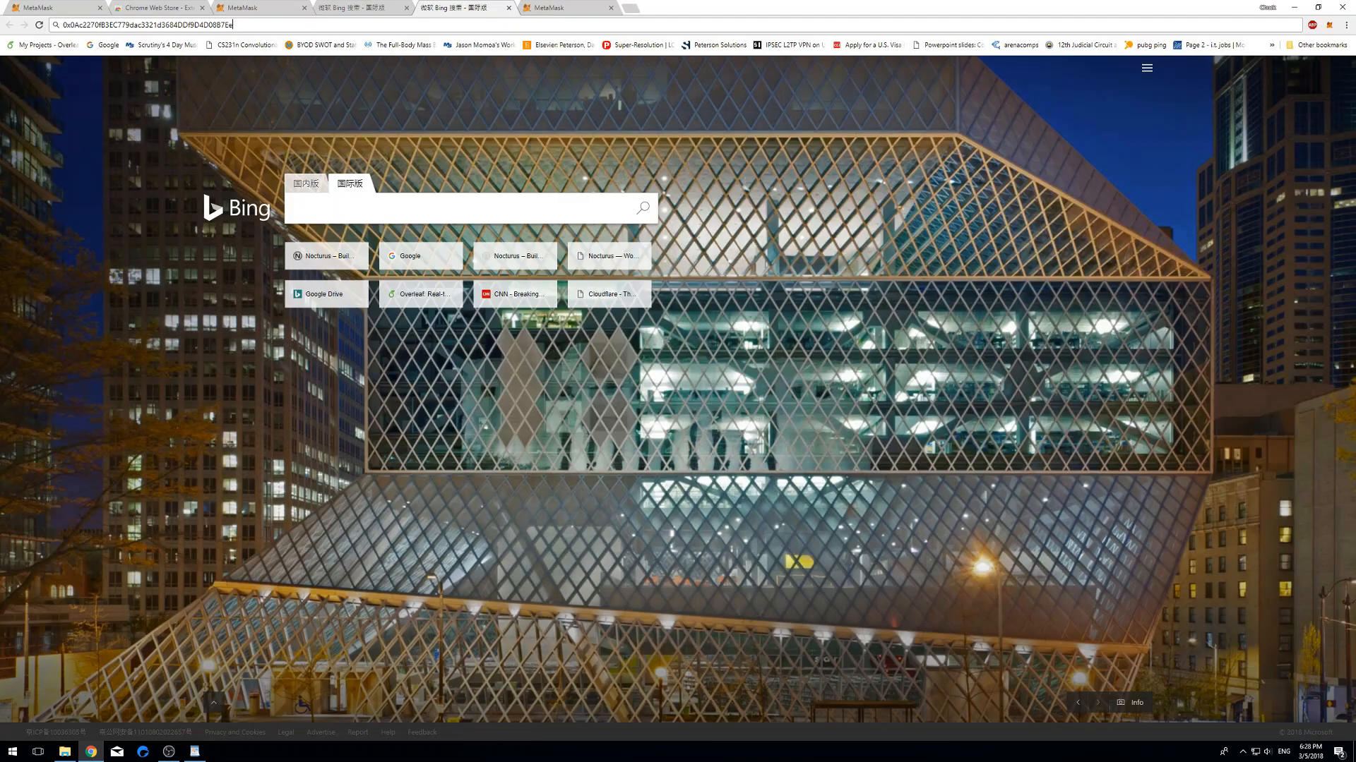
key("ctrl+shift+Tab")
key("ctrl+shift+Tab")
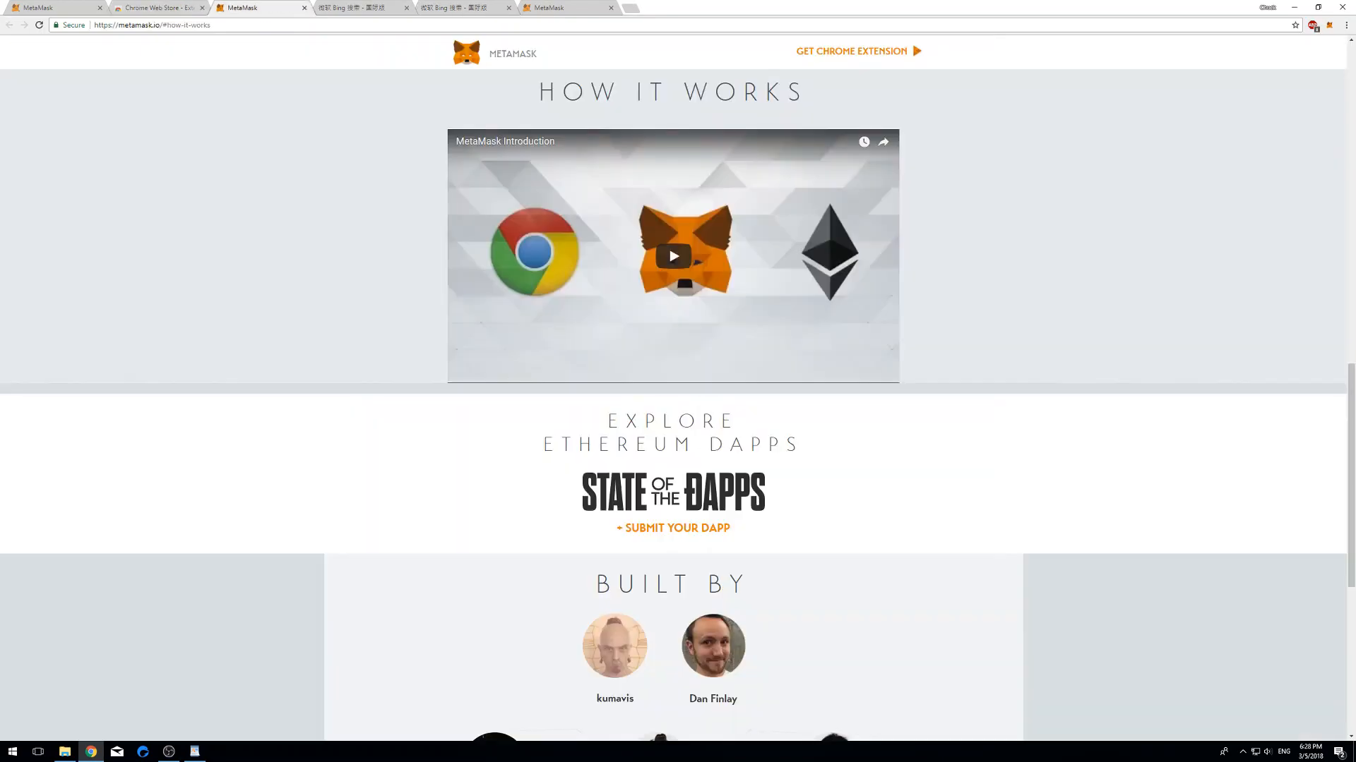